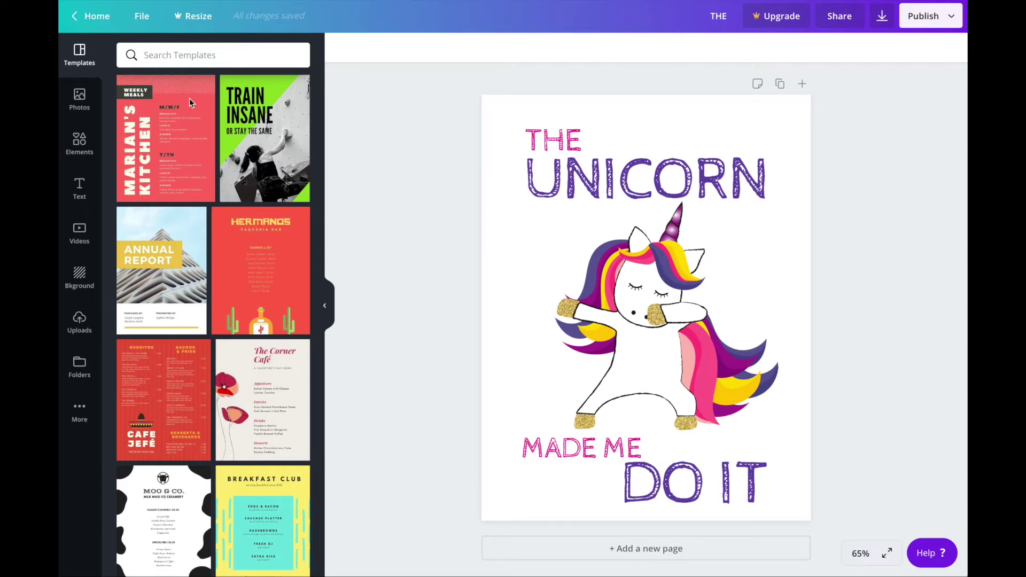
- From Home, start a custom-size design in inches, entering 8.5 as the width for 8.5 × 11 in
{"action": "left_click", "coordinate": [95, 19]}
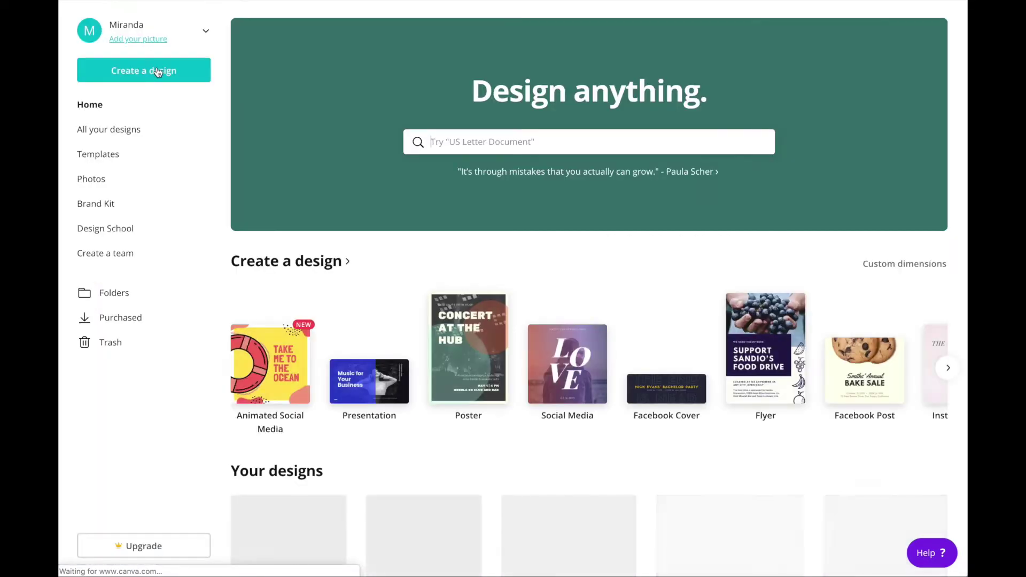
{"action": "left_click", "coordinate": [145, 74]}
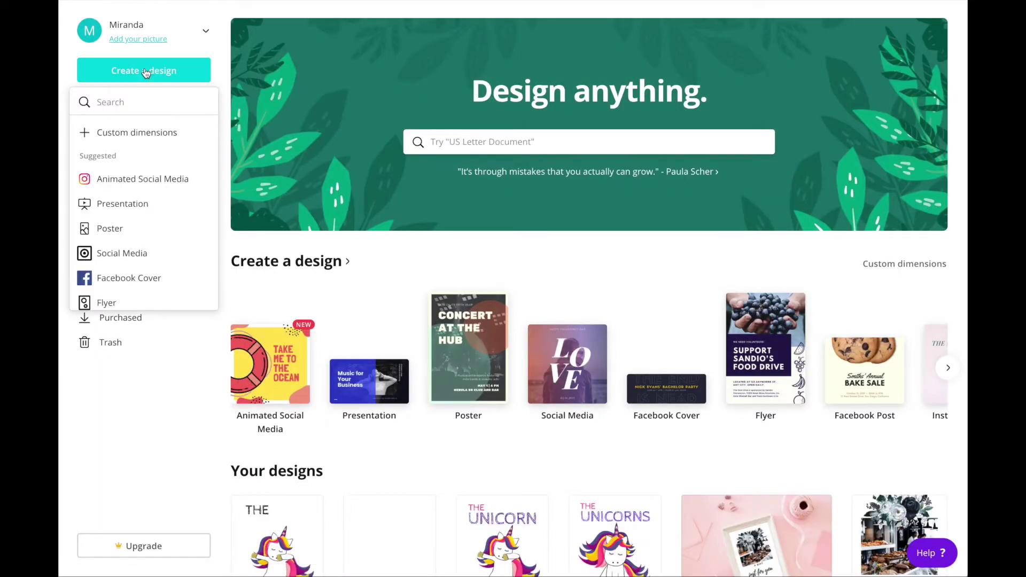
{"action": "left_click", "coordinate": [138, 134]}
{"action": "left_click", "coordinate": [253, 141]}
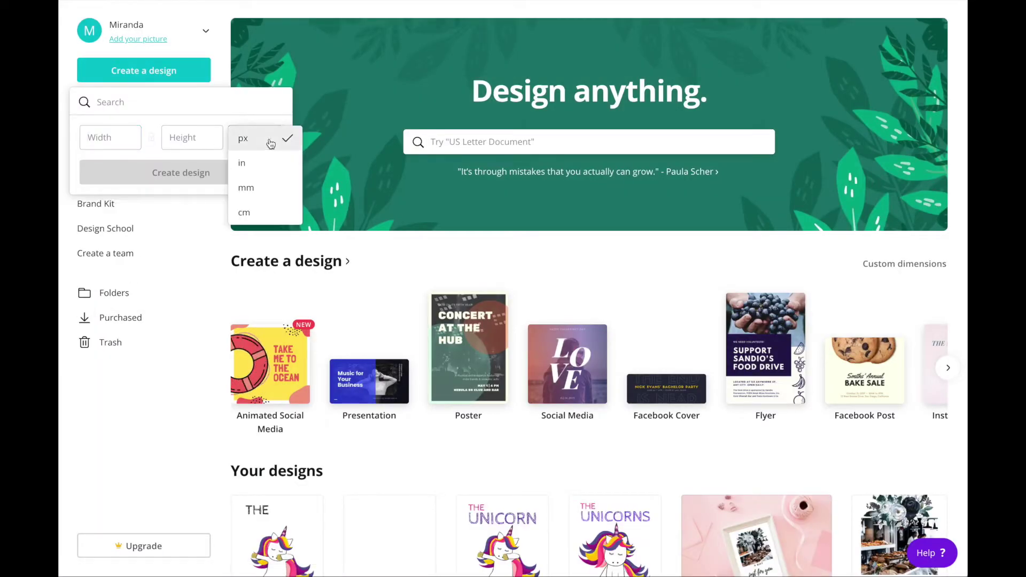
{"action": "left_click", "coordinate": [263, 166]}
{"action": "left_click", "coordinate": [120, 136]}
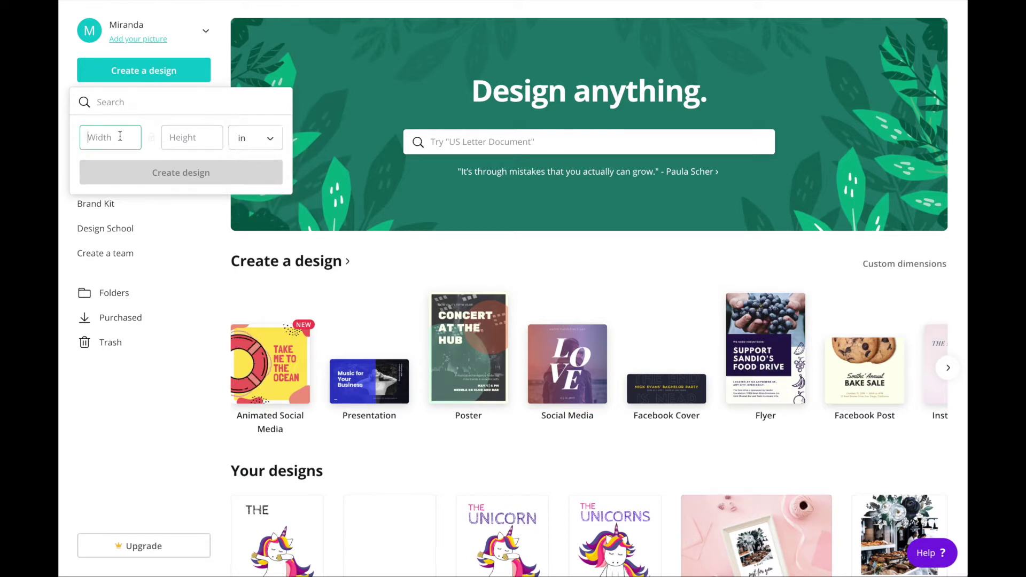
{"action": "type", "text": "8.5"}
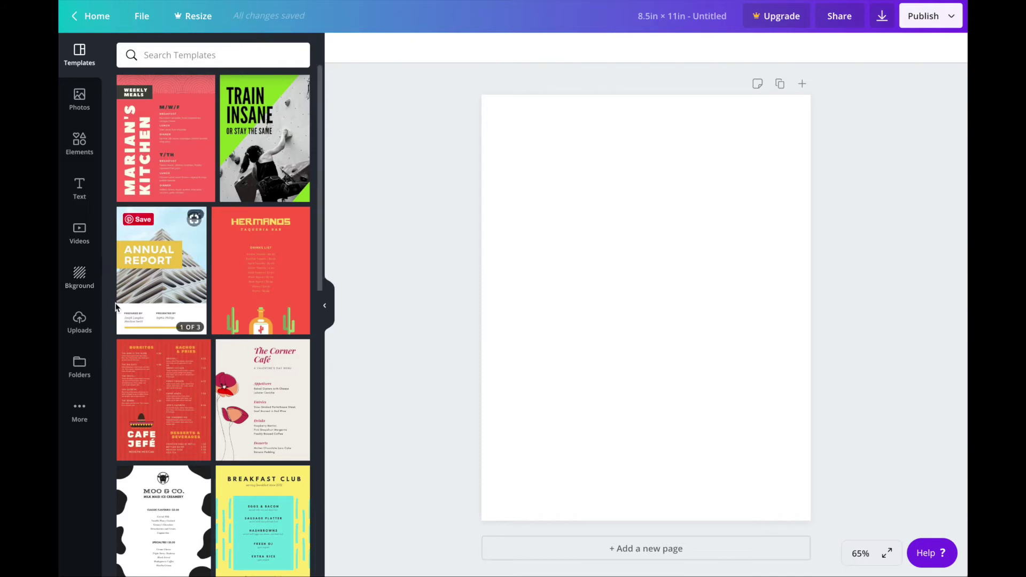
- Upload Unicorn 3-01.png and drag it large onto the middle of the page
{"action": "left_click", "coordinate": [80, 323]}
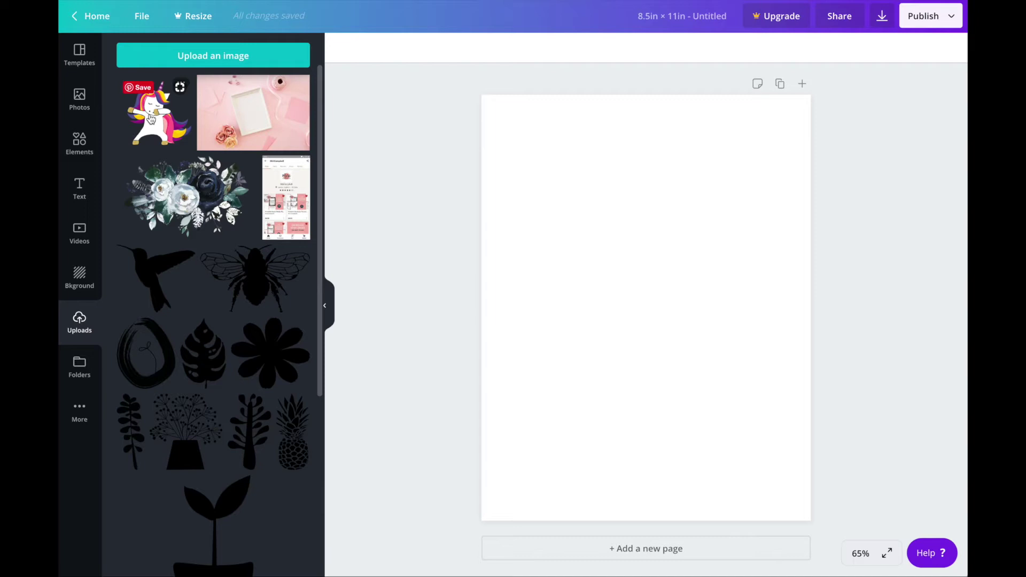
{"action": "left_click", "coordinate": [222, 62]}
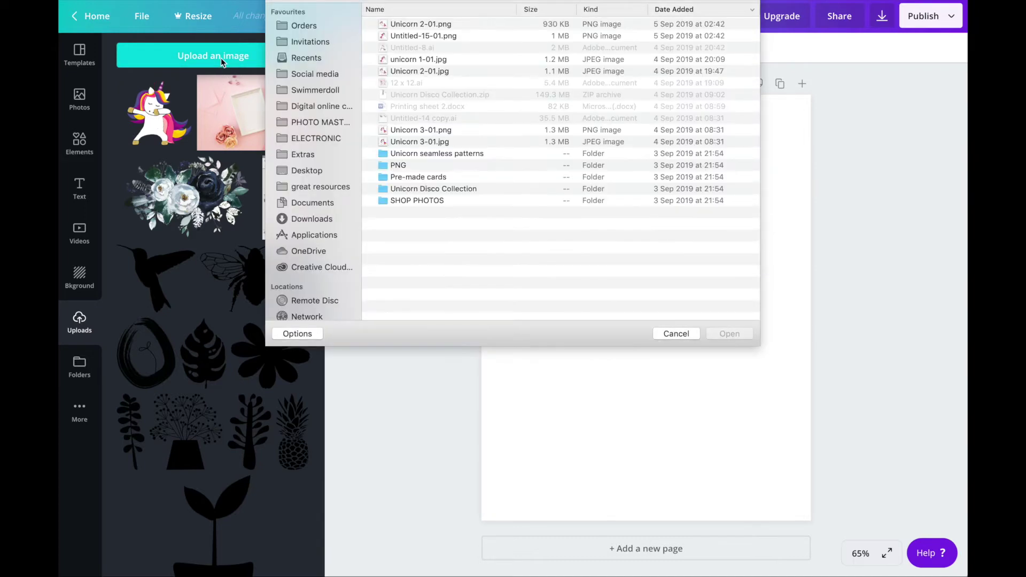
{"action": "left_click", "coordinate": [417, 129]}
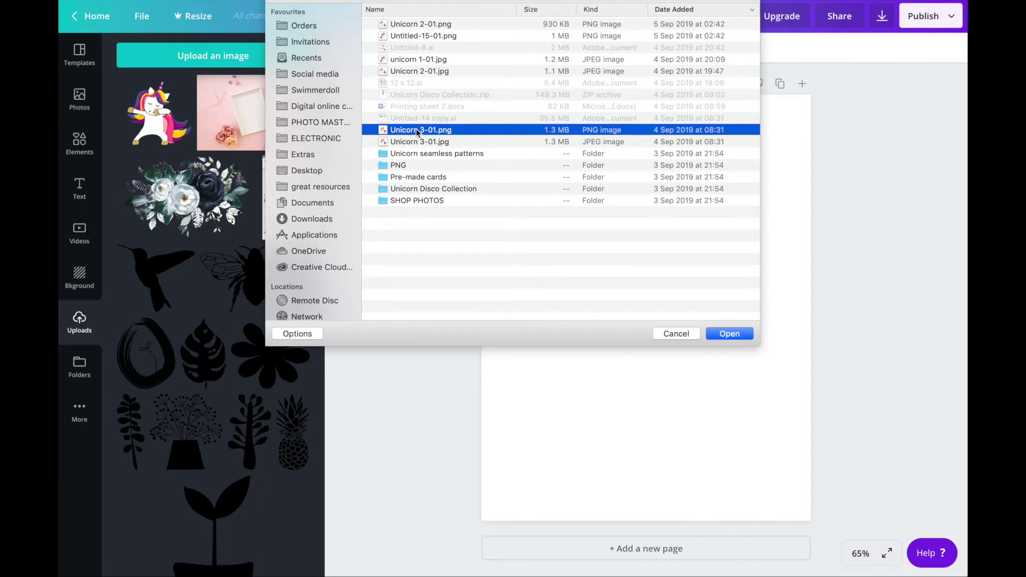
{"action": "left_click", "coordinate": [727, 334]}
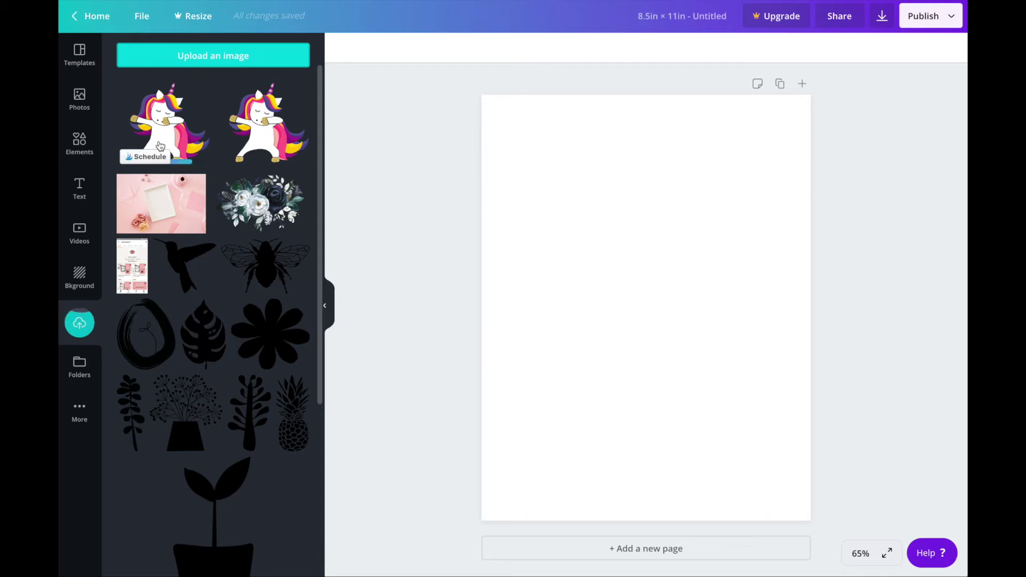
{"action": "left_click_drag", "start_coordinate": [259, 131], "coordinate": [550, 211]}
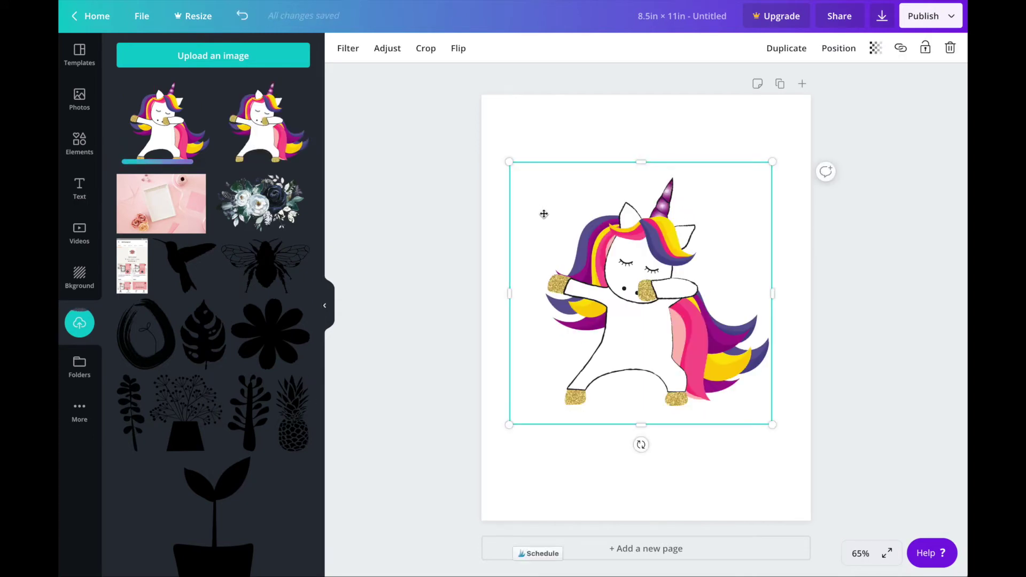
{"action": "left_click", "coordinate": [626, 128]}
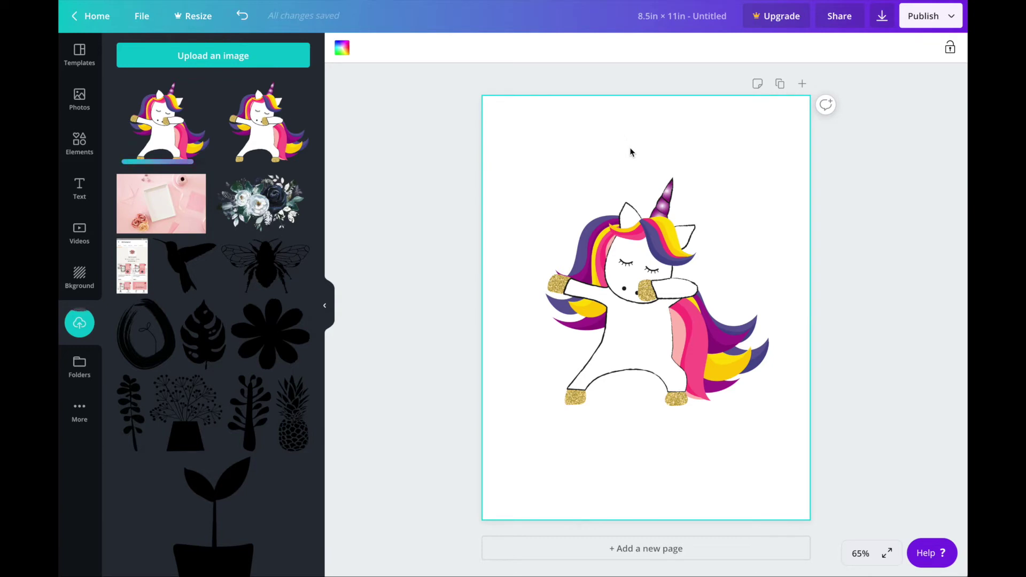
- Add a 'THE' text box, enlarge it, and move it to the page's top-left
{"action": "key", "text": "t"}
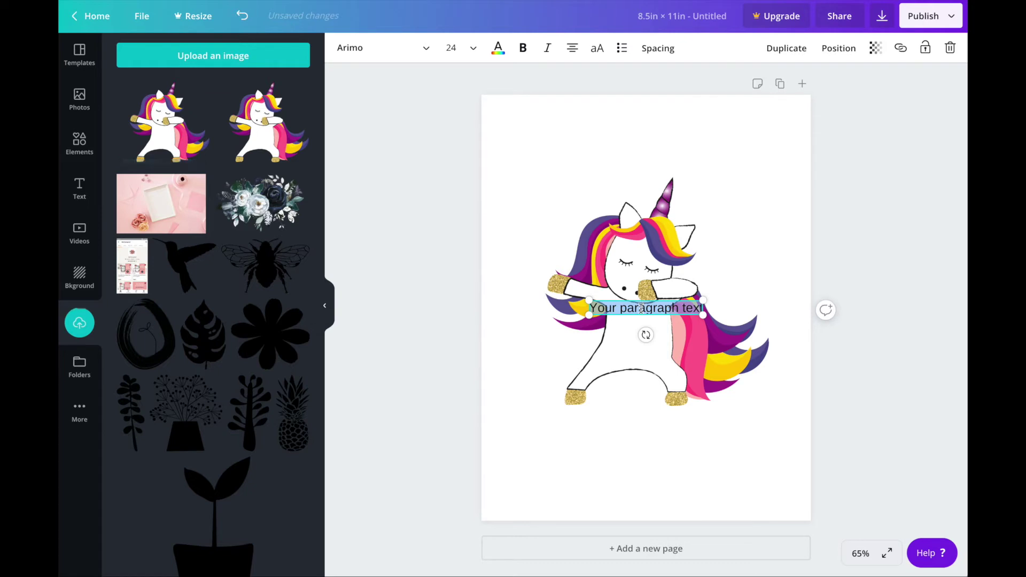
{"action": "type", "text": "THE"}
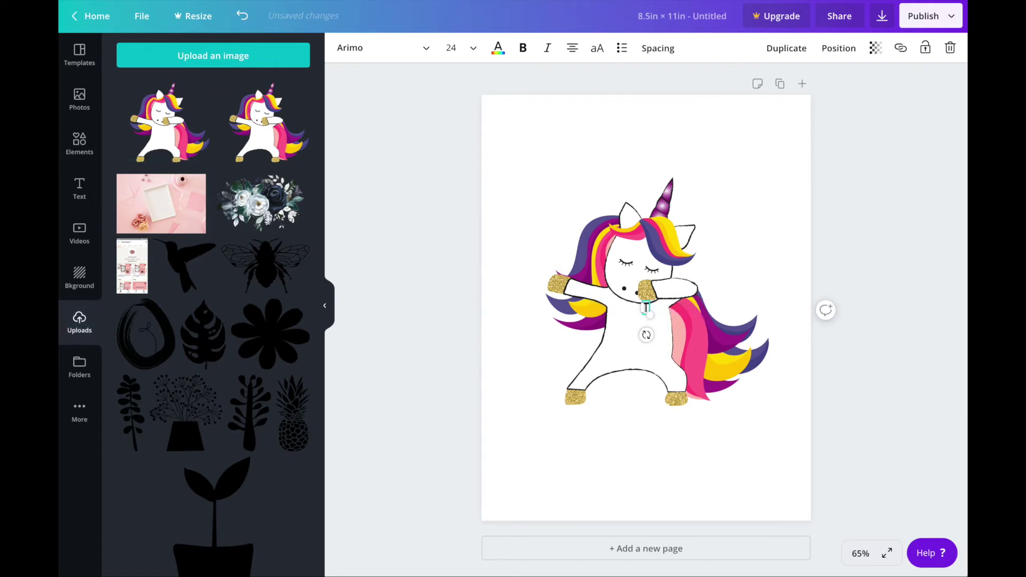
{"action": "left_click_drag", "start_coordinate": [633, 302], "coordinate": [553, 257]}
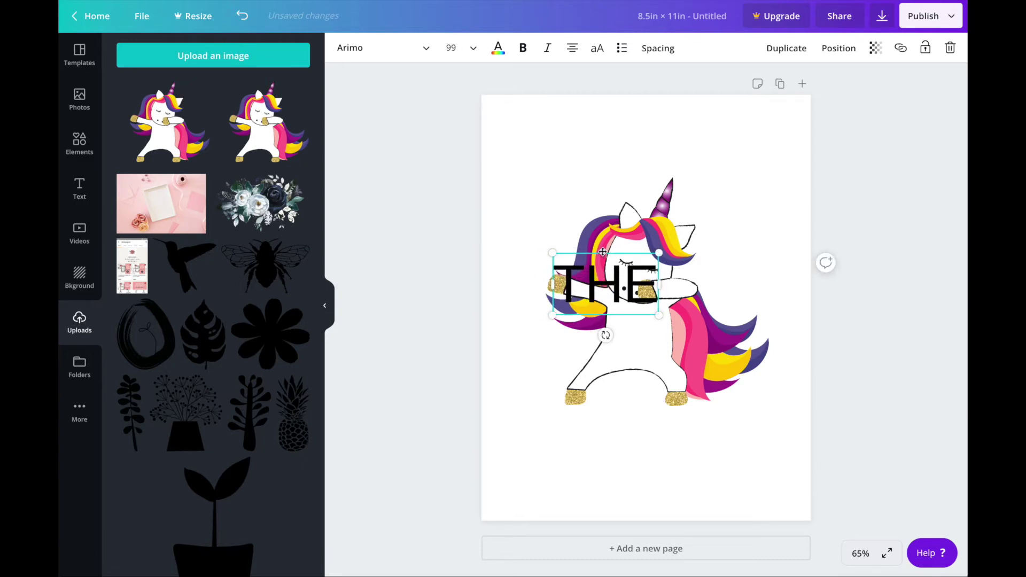
{"action": "left_click_drag", "start_coordinate": [602, 252], "coordinate": [567, 129]}
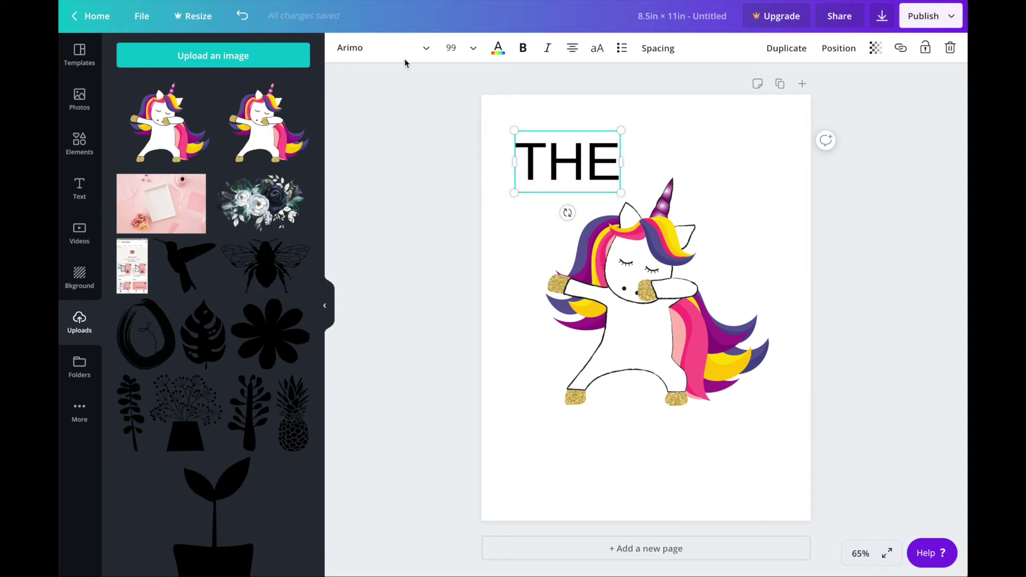
- Switch THE to the Cabin Sketch font and shrink it slightly to size 74.8
{"action": "left_click", "coordinate": [359, 53]}
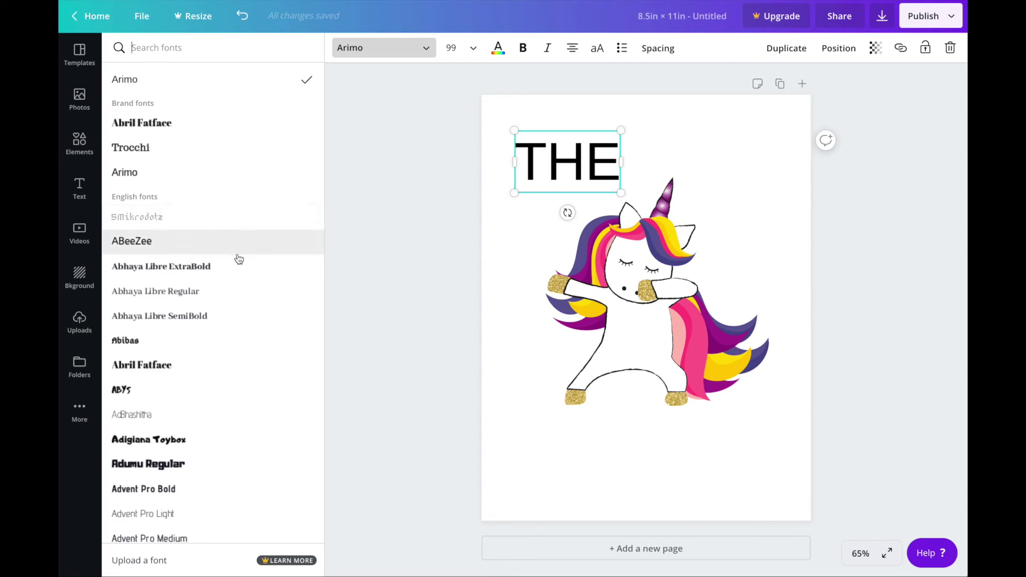
{"action": "type", "text": "c"}
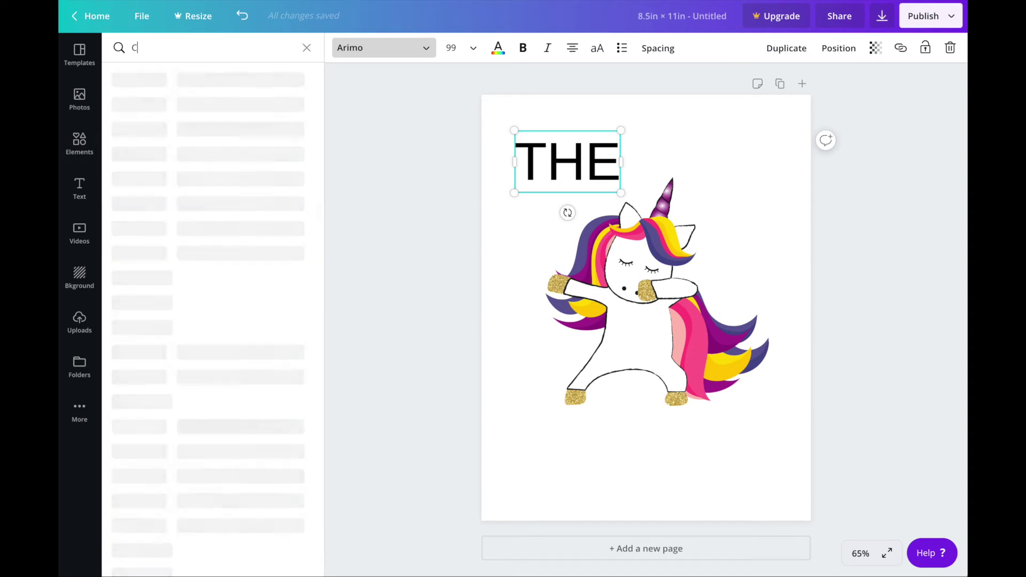
{"action": "scroll", "coordinate": [202, 303], "scroll_direction": "down", "scroll_amount": 5}
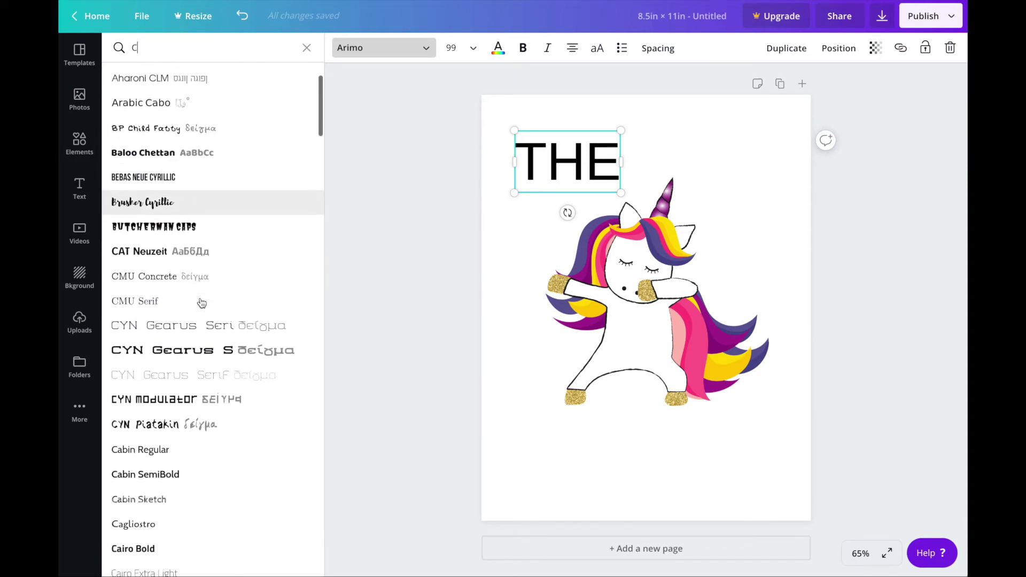
{"action": "left_click", "coordinate": [170, 355]}
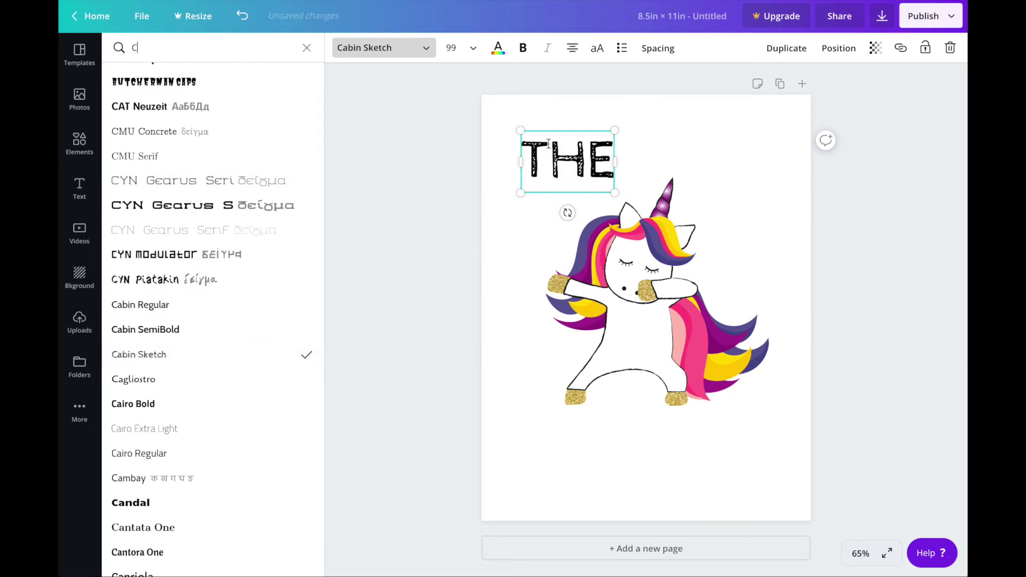
{"action": "left_click_drag", "start_coordinate": [525, 139], "coordinate": [568, 126]}
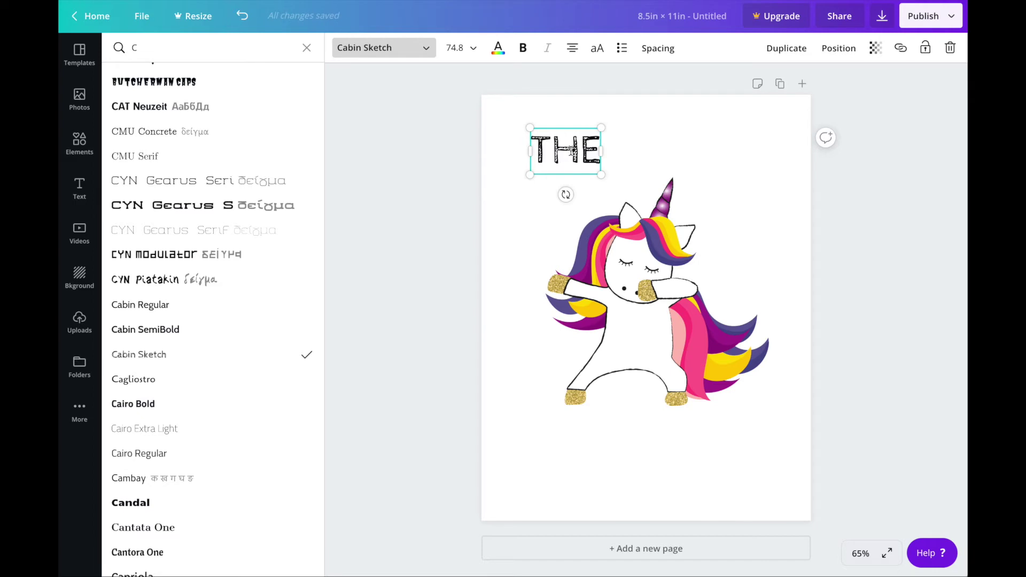
{"action": "left_click", "coordinate": [566, 145]}
{"action": "left_click", "coordinate": [571, 128]}
- Duplicate THE as 'UNICORN', widen it to one line, and place it under THE
{"action": "left_click", "coordinate": [569, 147]}
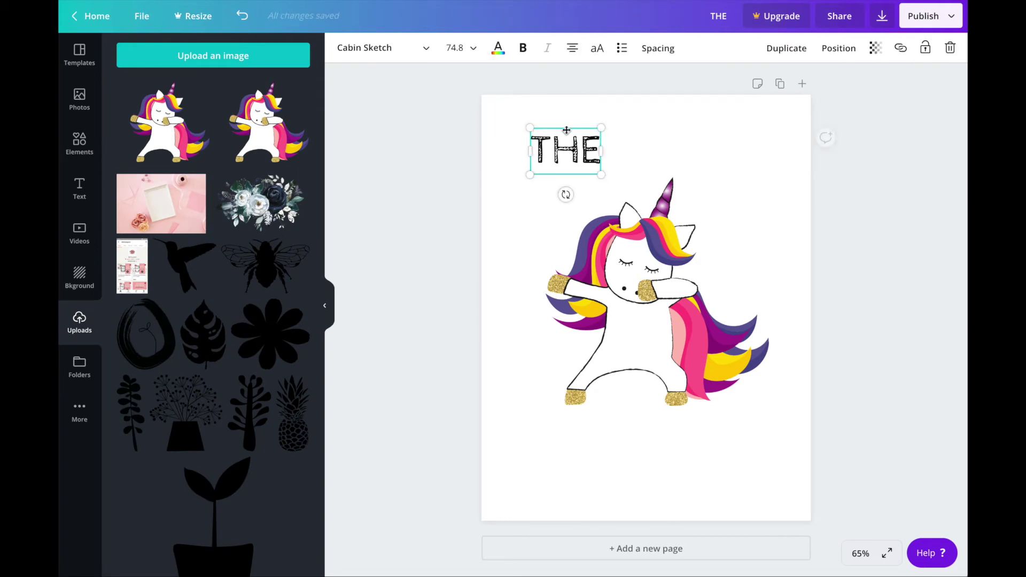
{"action": "left_click_drag", "start_coordinate": [566, 128], "coordinate": [566, 175]}
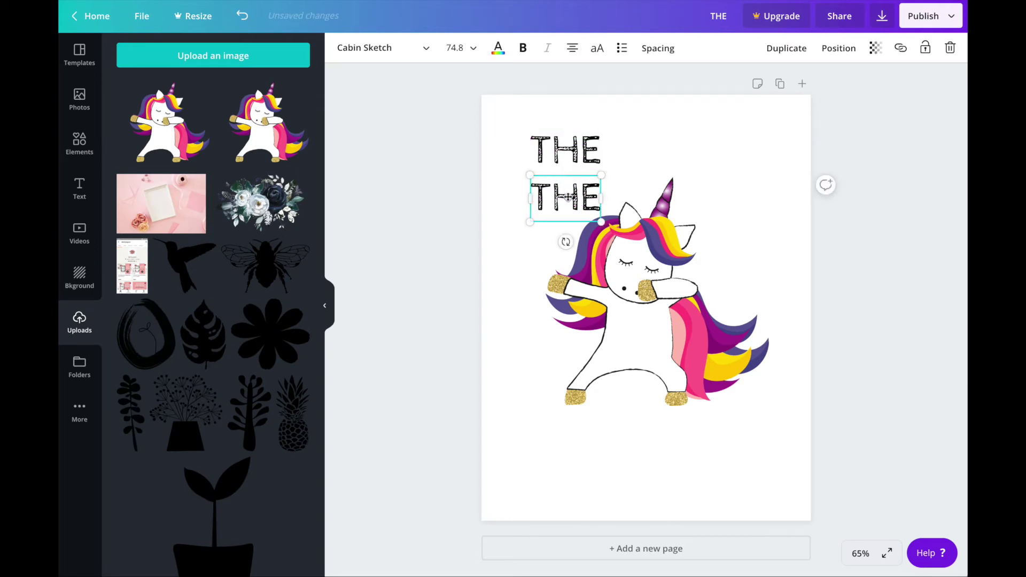
{"action": "double_click", "coordinate": [567, 196]}
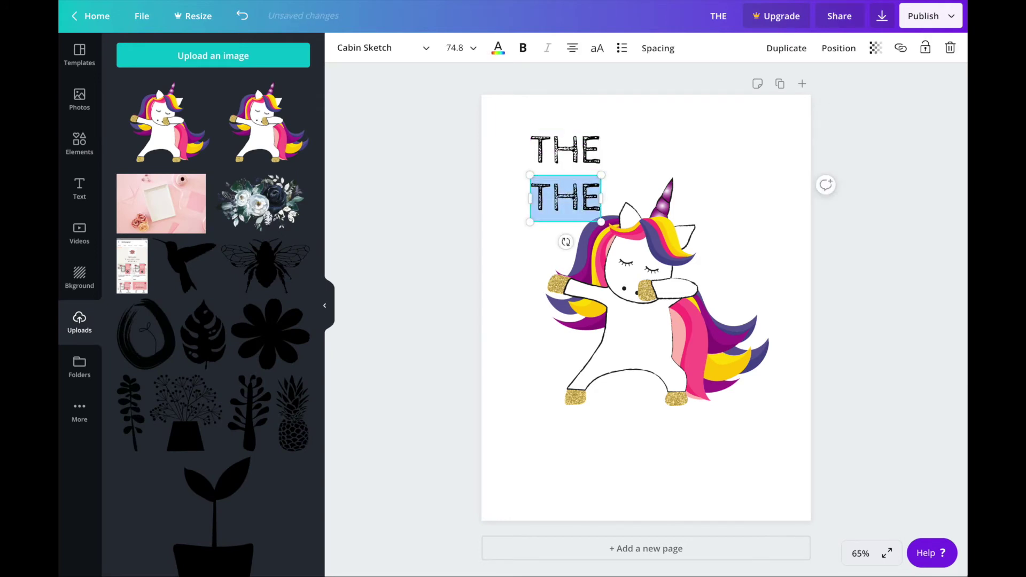
{"action": "type", "text": "UNICORN"}
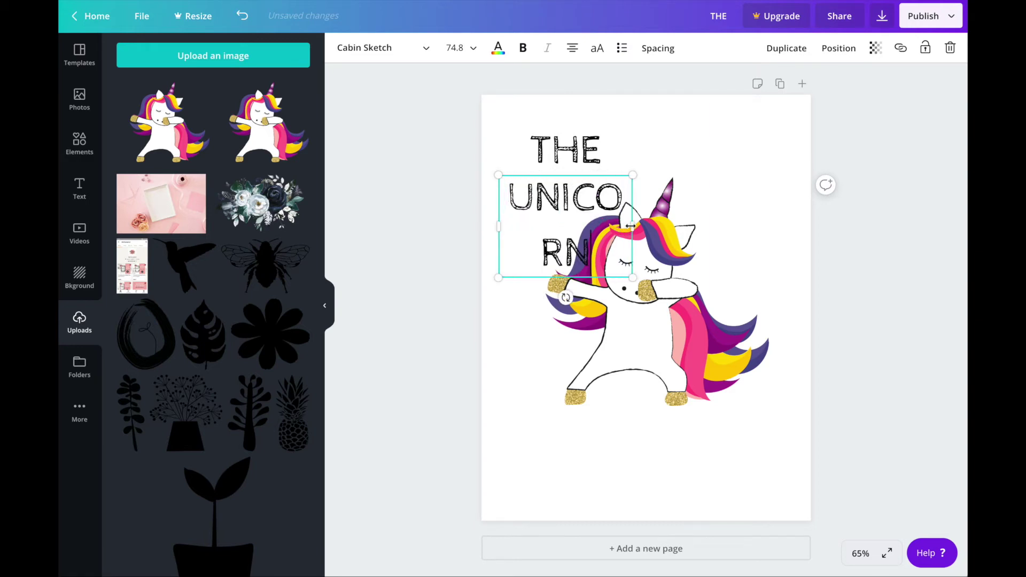
{"action": "left_click_drag", "start_coordinate": [633, 225], "coordinate": [743, 199]}
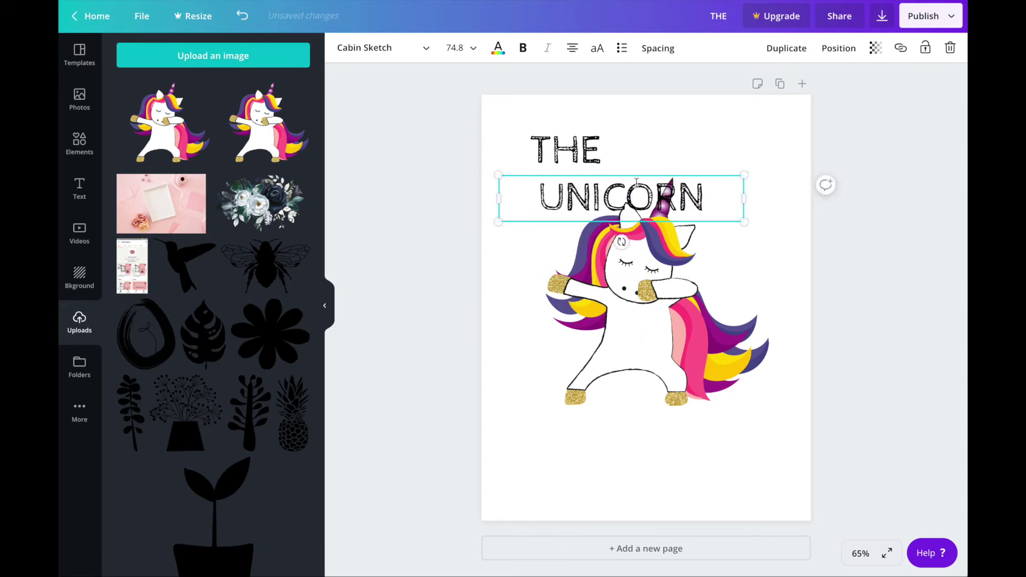
{"action": "mouse_move", "coordinate": [641, 173]}
{"action": "left_mouse_down"}
{"action": "mouse_move", "coordinate": [653, 164]}
{"action": "mouse_move", "coordinate": [631, 160]}
{"action": "left_mouse_up"}
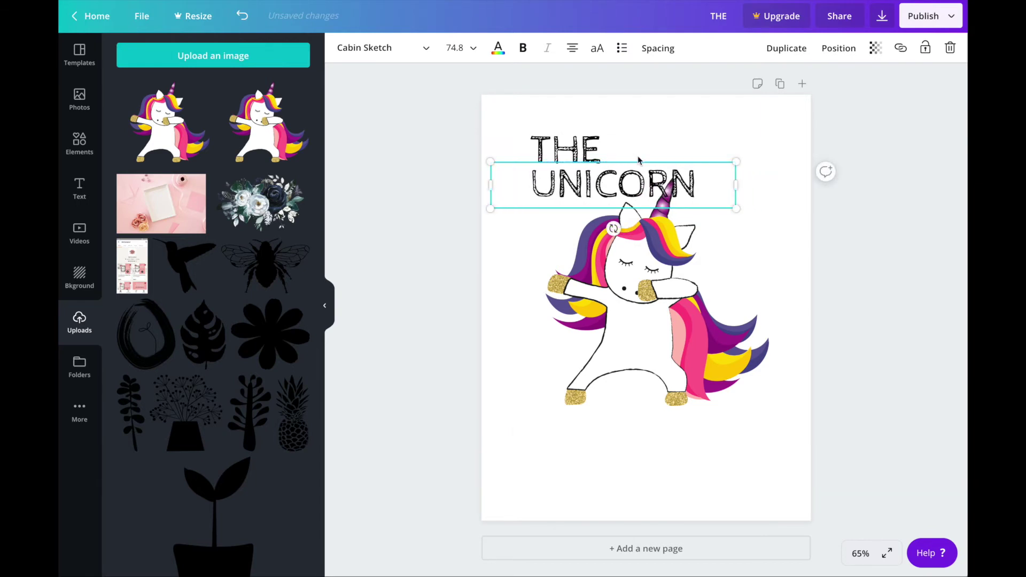
- Copy UNICORN below the unicorn image and retype it as 'MADE ME'
{"action": "left_click_drag", "start_coordinate": [638, 160], "coordinate": [640, 421]}
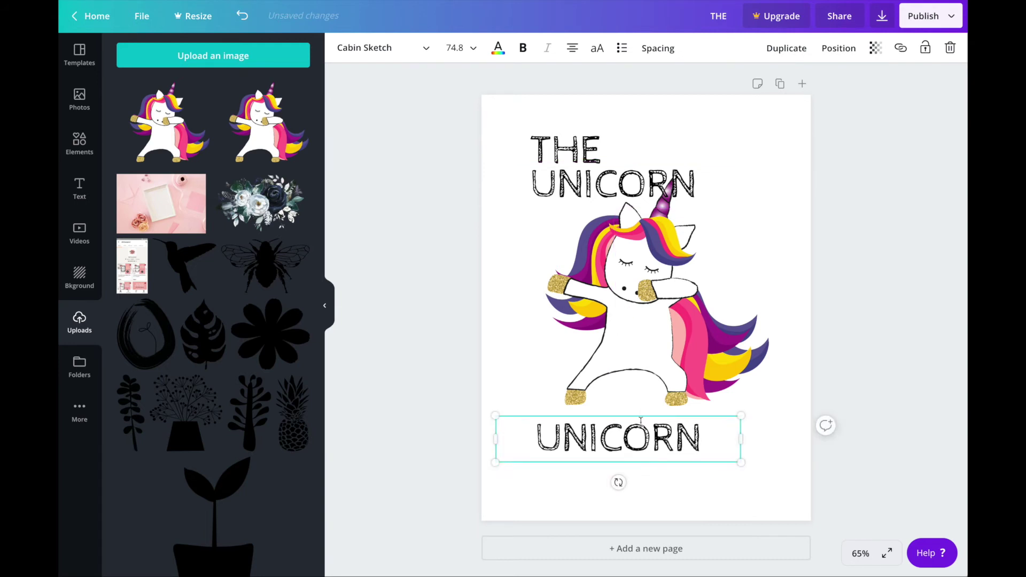
{"action": "left_click", "coordinate": [640, 420]}
{"action": "key", "text": "ctrl+a"}
{"action": "type", "text": "MADE"}
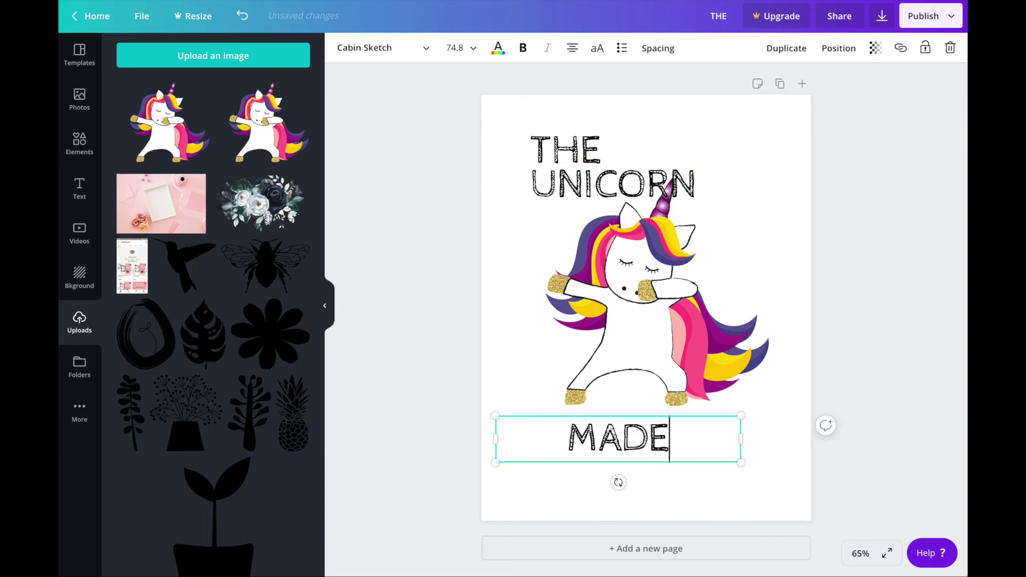
{"action": "type", "text": " ME"}
{"action": "left_click", "coordinate": [682, 488]}
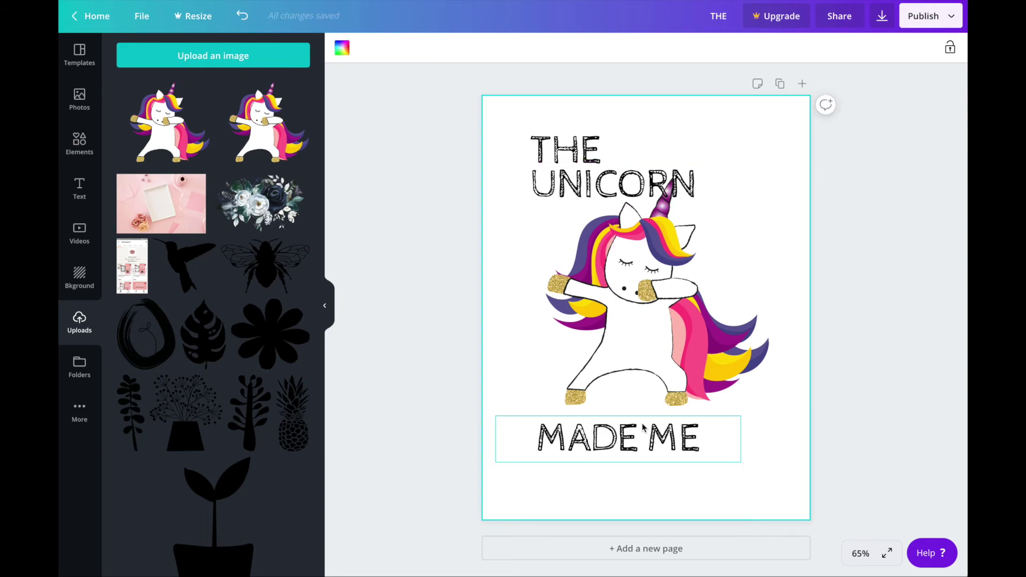
- Duplicate MADE ME into a 'DO IT' line beneath it, and lower the unicorn slightly
{"action": "left_click", "coordinate": [630, 425]}
{"action": "left_click_drag", "start_coordinate": [629, 425], "coordinate": [675, 472]}
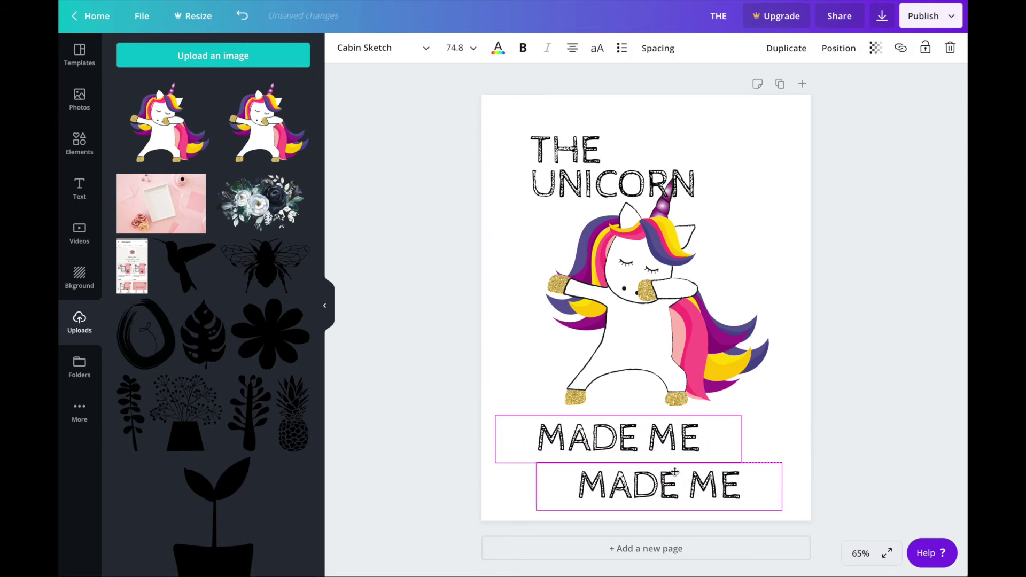
{"action": "double_click", "coordinate": [671, 482]}
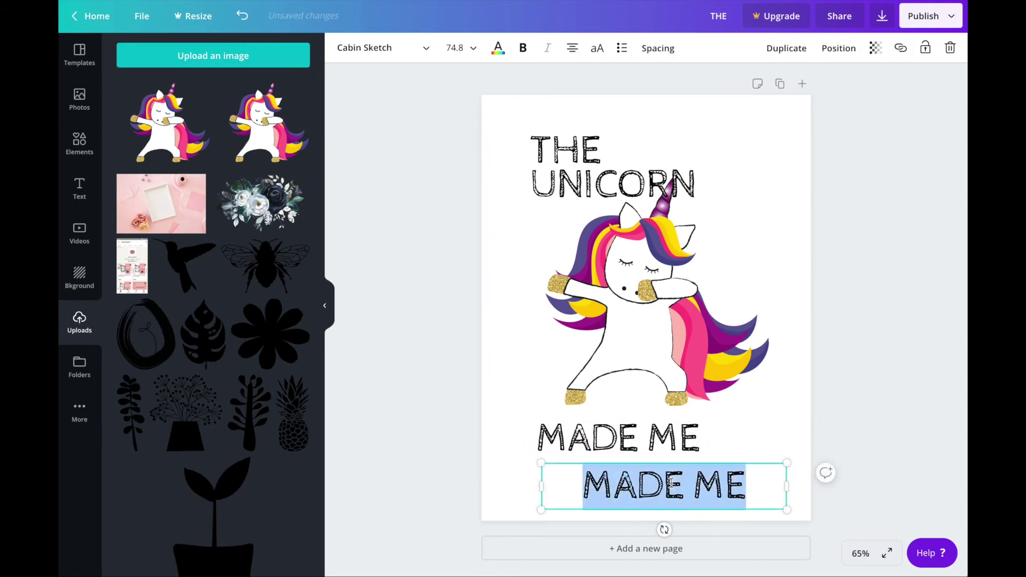
{"action": "type", "text": "DO IT"}
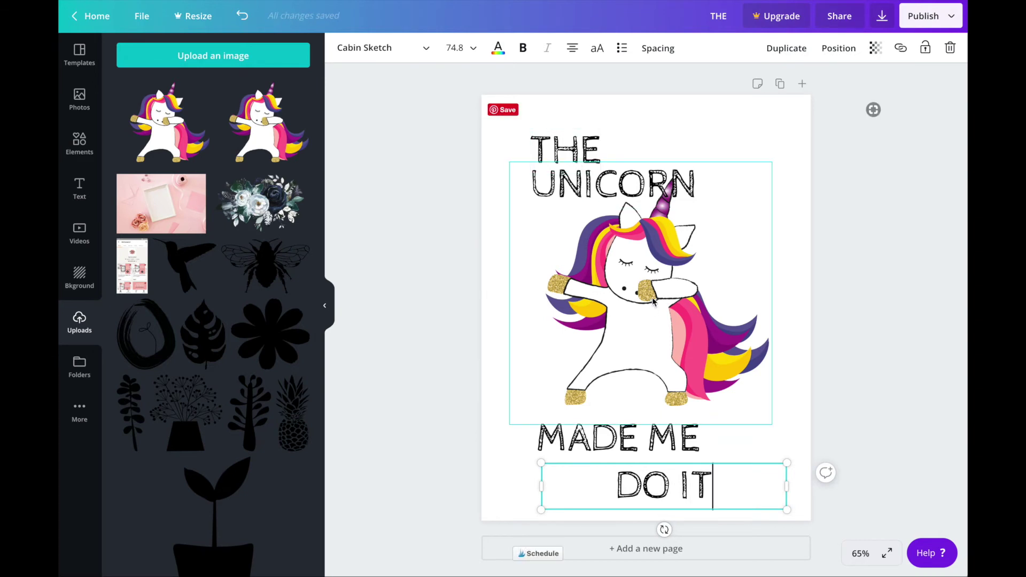
{"action": "left_click_drag", "start_coordinate": [688, 373], "coordinate": [689, 386]}
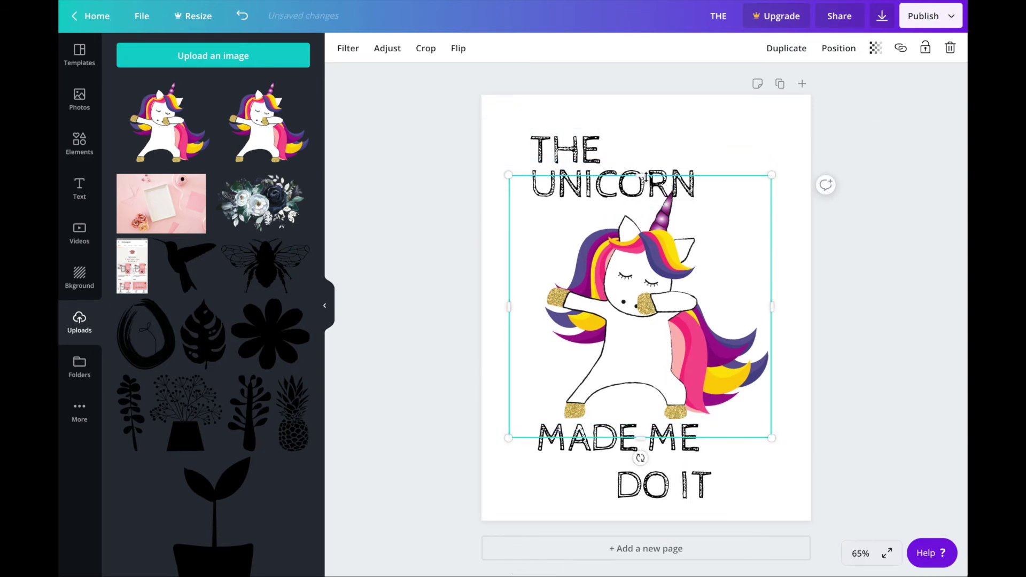
- Enlarge UNICORN across the top, realign it, and send it to the back
{"action": "left_click", "coordinate": [579, 186]}
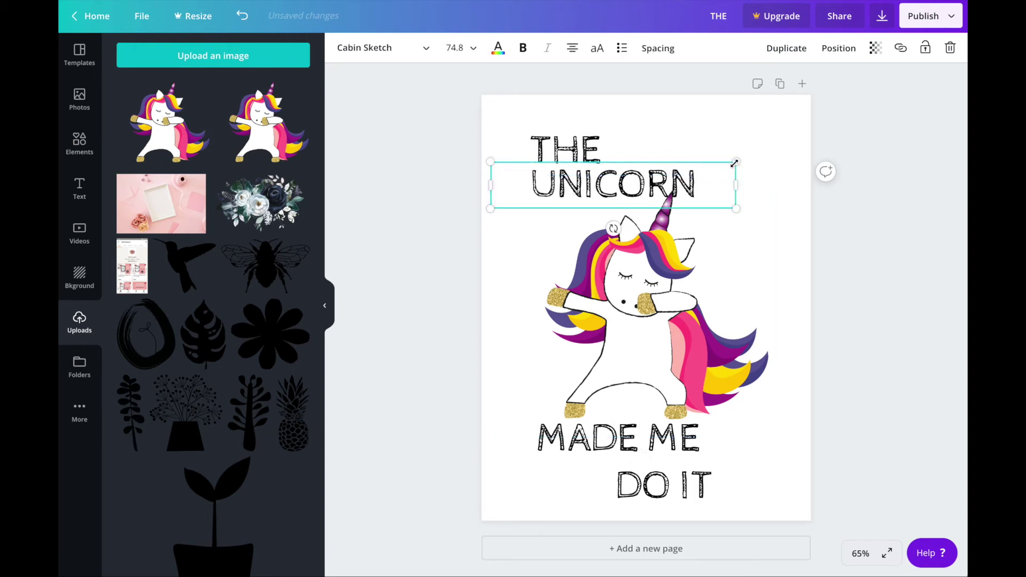
{"action": "left_click_drag", "start_coordinate": [736, 161], "coordinate": [768, 134]}
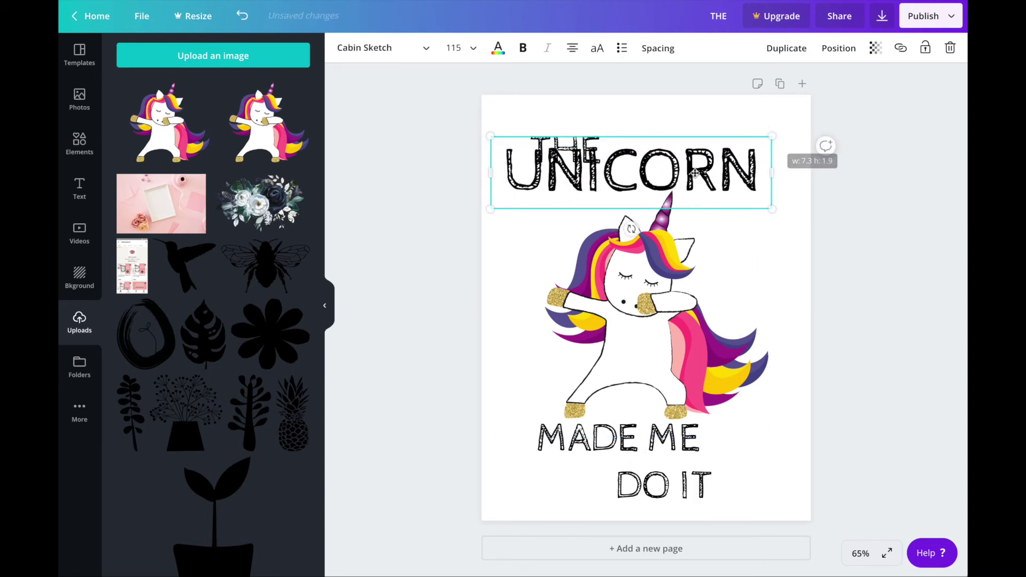
{"action": "left_click_drag", "start_coordinate": [688, 172], "coordinate": [705, 170]}
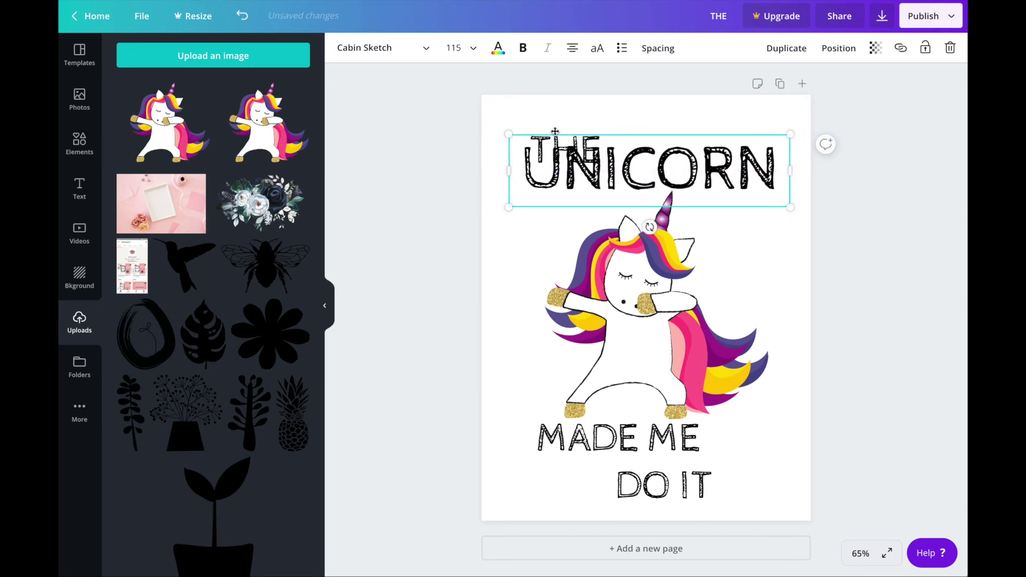
{"action": "right_click", "coordinate": [575, 165]}
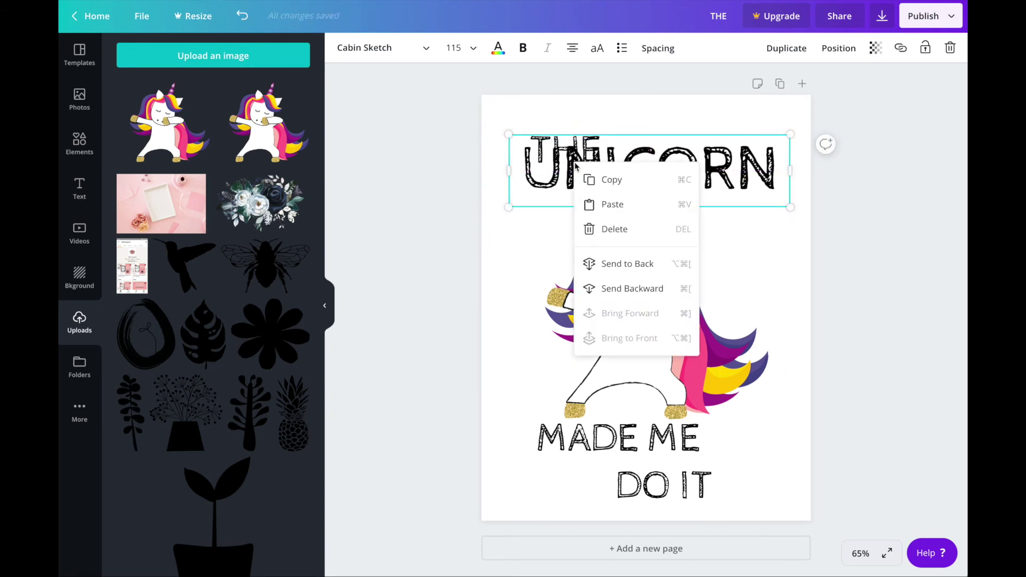
{"action": "left_click", "coordinate": [606, 265]}
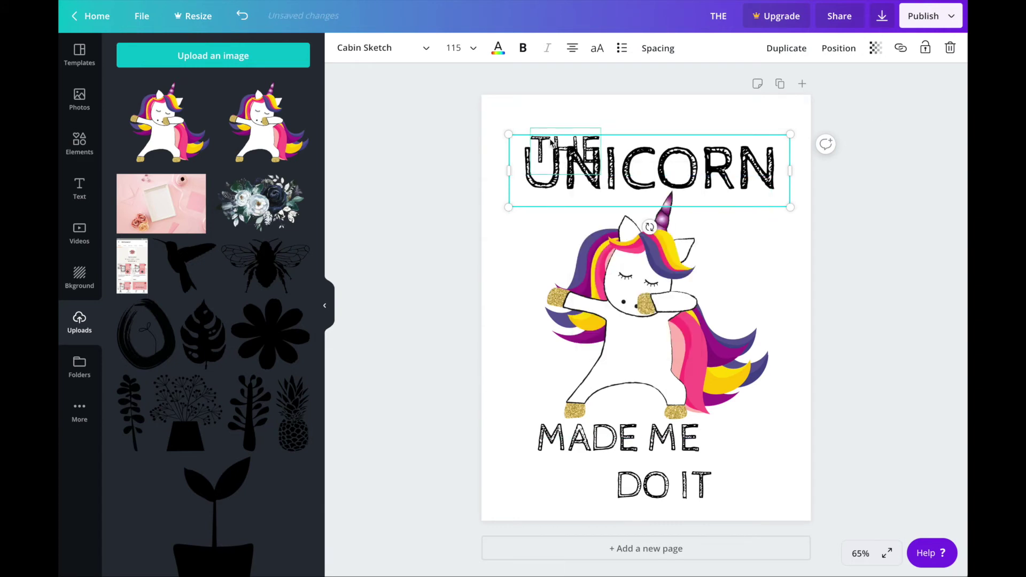
- Move THE up, shrink MADE ME and shift it left, enlarge DO IT to match UNICORN
{"action": "mouse_move", "coordinate": [546, 145]}
{"action": "left_mouse_down"}
{"action": "mouse_move", "coordinate": [545, 123]}
{"action": "mouse_move", "coordinate": [534, 123]}
{"action": "mouse_move", "coordinate": [583, 114]}
{"action": "mouse_move", "coordinate": [557, 132]}
{"action": "left_mouse_up"}
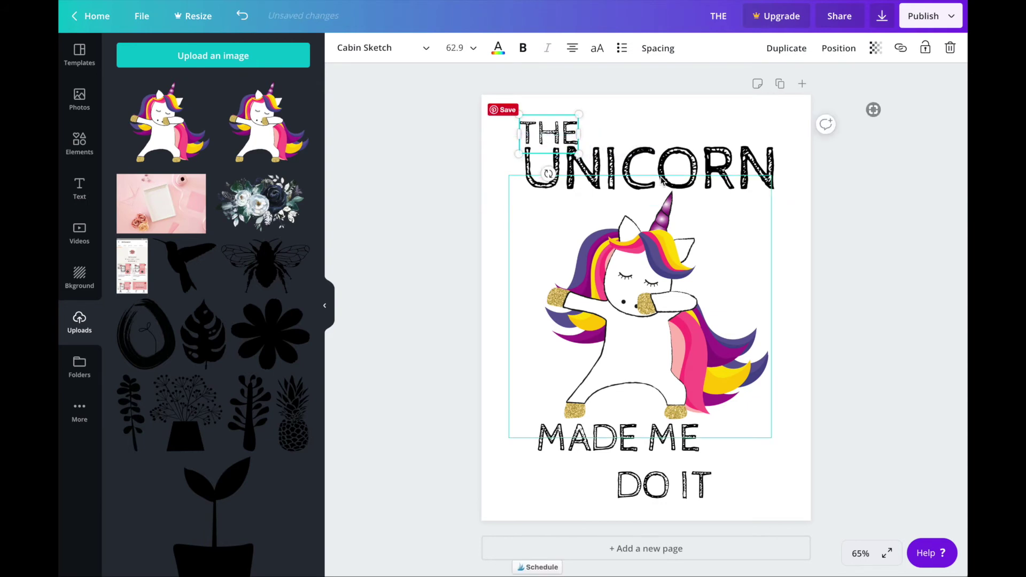
{"action": "left_click", "coordinate": [632, 447]}
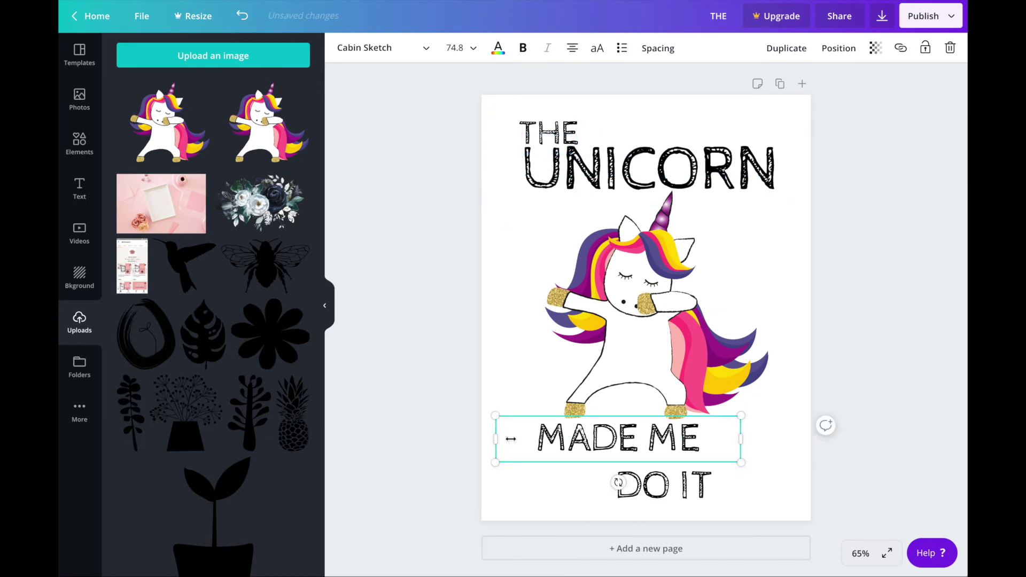
{"action": "left_click_drag", "start_coordinate": [510, 439], "coordinate": [599, 433]}
{"action": "left_click_drag", "start_coordinate": [670, 439], "coordinate": [579, 438]}
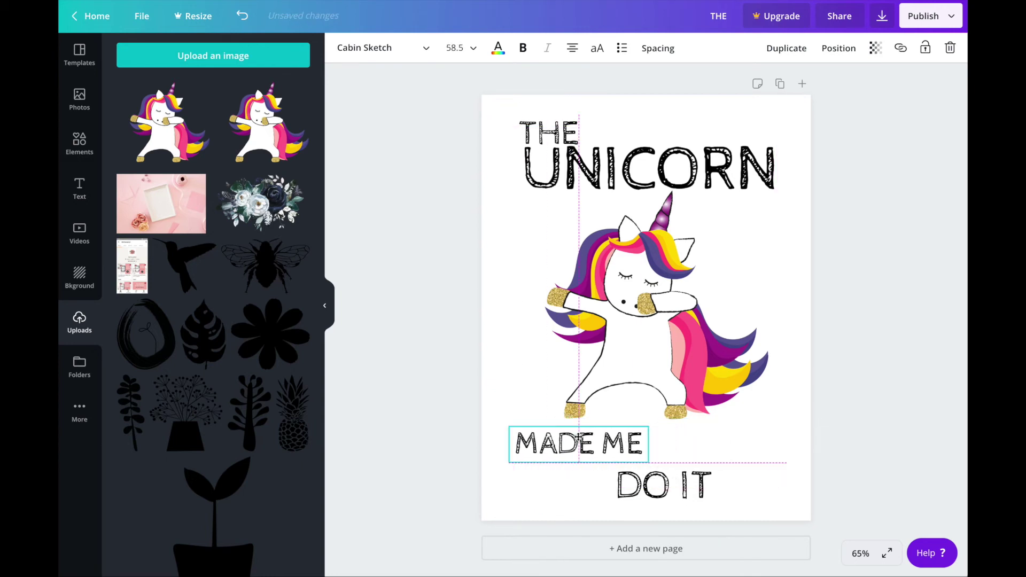
{"action": "left_click", "coordinate": [663, 483]}
{"action": "mouse_move", "coordinate": [793, 499]}
{"action": "left_mouse_down"}
{"action": "mouse_move", "coordinate": [781, 508]}
{"action": "mouse_move", "coordinate": [790, 515]}
{"action": "left_mouse_up"}
{"action": "left_click", "coordinate": [610, 176]}
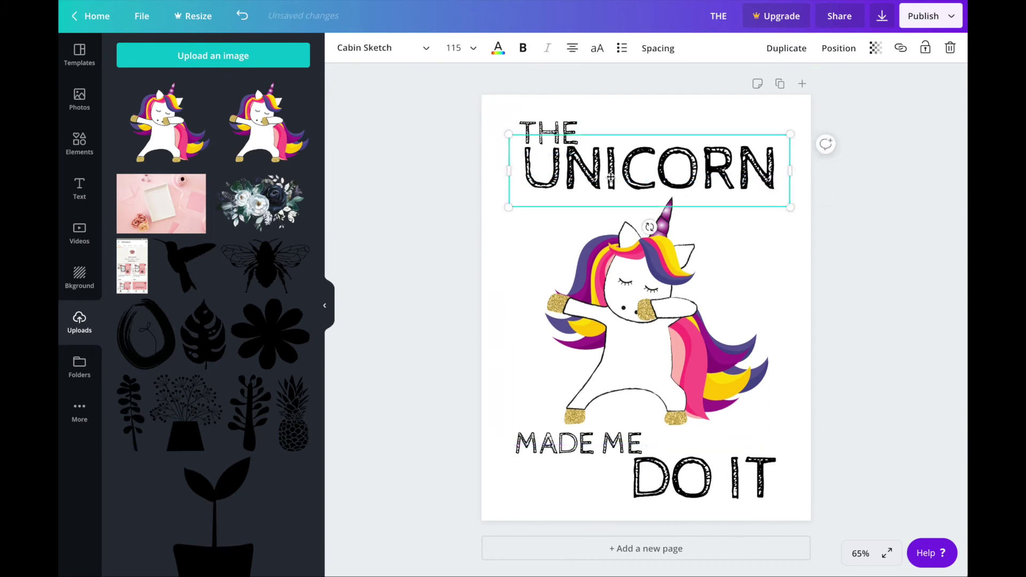
{"action": "left_click_drag", "start_coordinate": [611, 177], "coordinate": [611, 181]}
{"action": "left_click", "coordinate": [558, 131]}
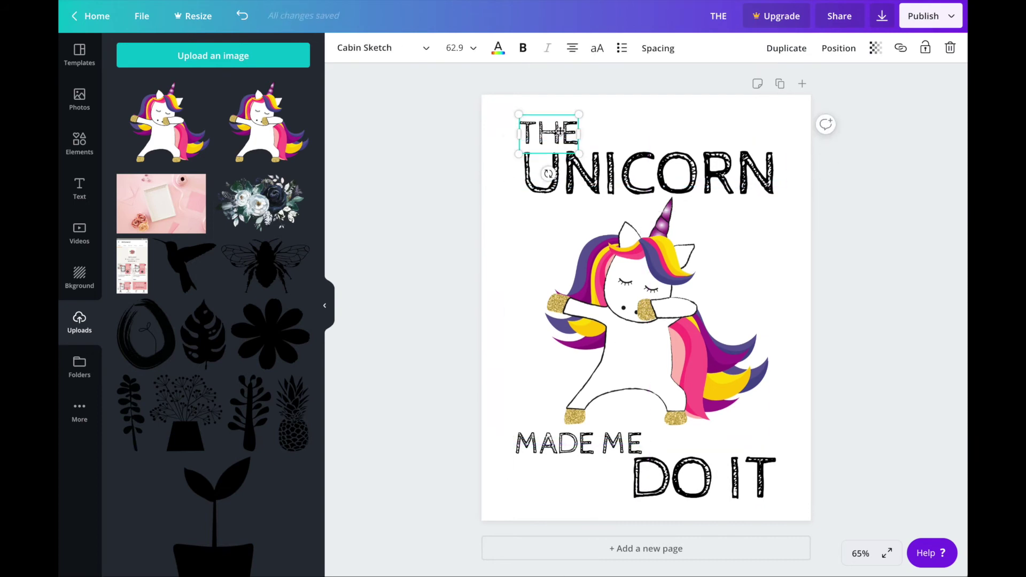
- Colour THE with the custom purple #8b3ab2
{"action": "left_click", "coordinate": [498, 51]}
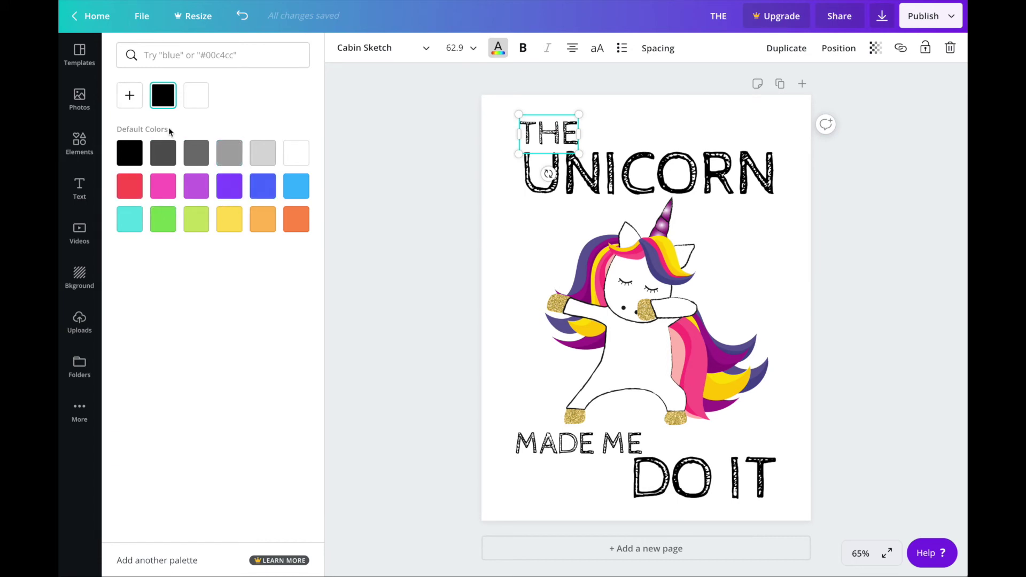
{"action": "left_click", "coordinate": [130, 97]}
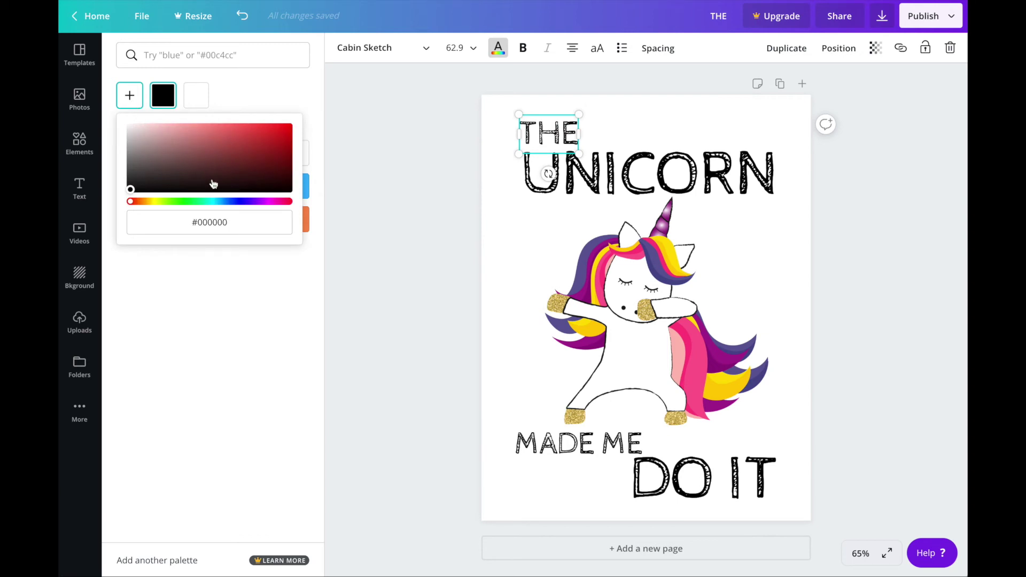
{"action": "left_click", "coordinate": [238, 145]}
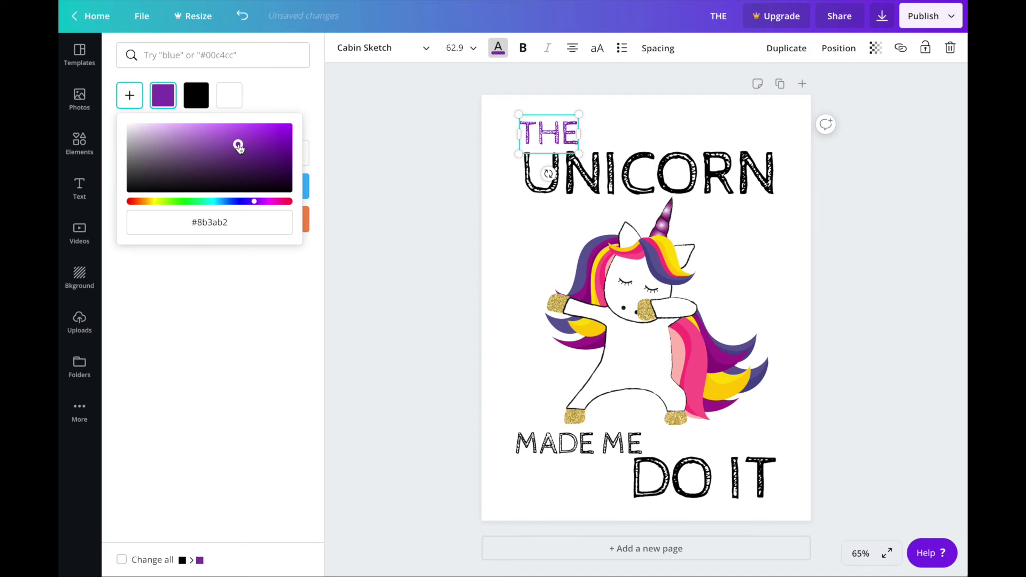
{"action": "left_click", "coordinate": [249, 281]}
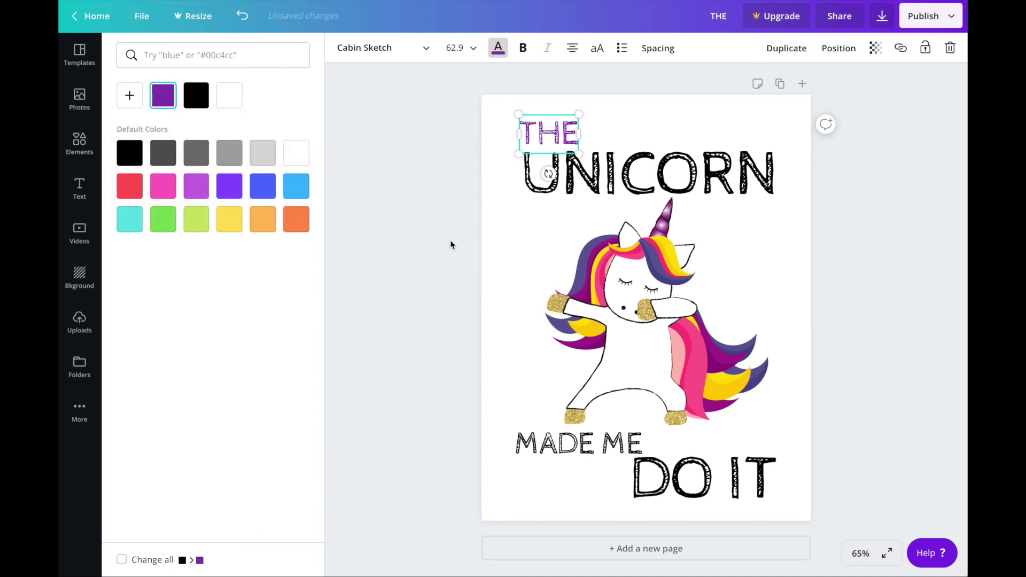
- Colour UNICORN with a custom pink, #e42b94
{"action": "left_click", "coordinate": [598, 167]}
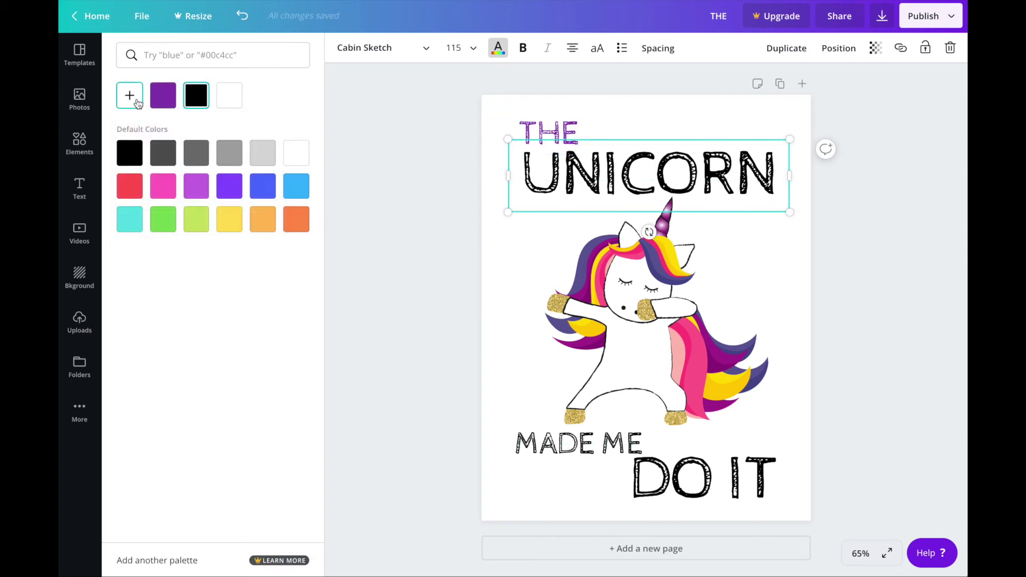
{"action": "left_click", "coordinate": [131, 98]}
{"action": "left_click", "coordinate": [275, 202]}
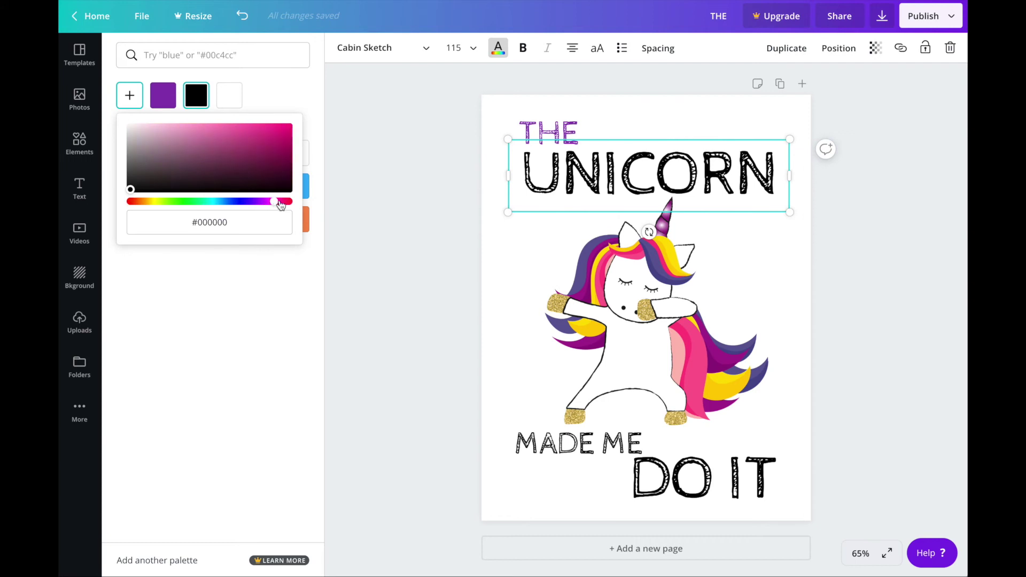
{"action": "left_click", "coordinate": [262, 132]}
{"action": "left_click", "coordinate": [239, 296]}
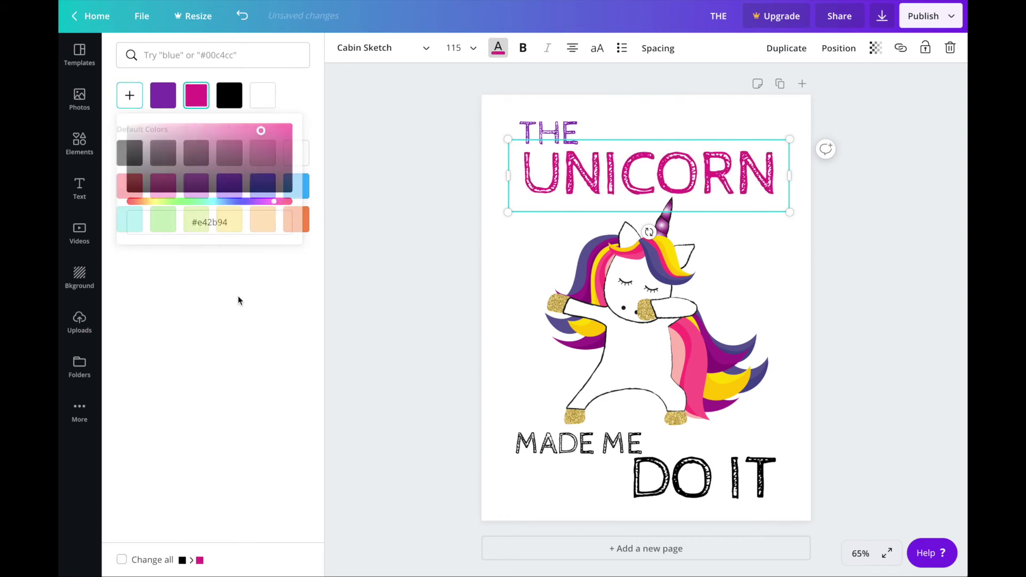
- Make MADE ME purple and DO IT pink, then nudge the unicorn image down
{"action": "left_click", "coordinate": [555, 446]}
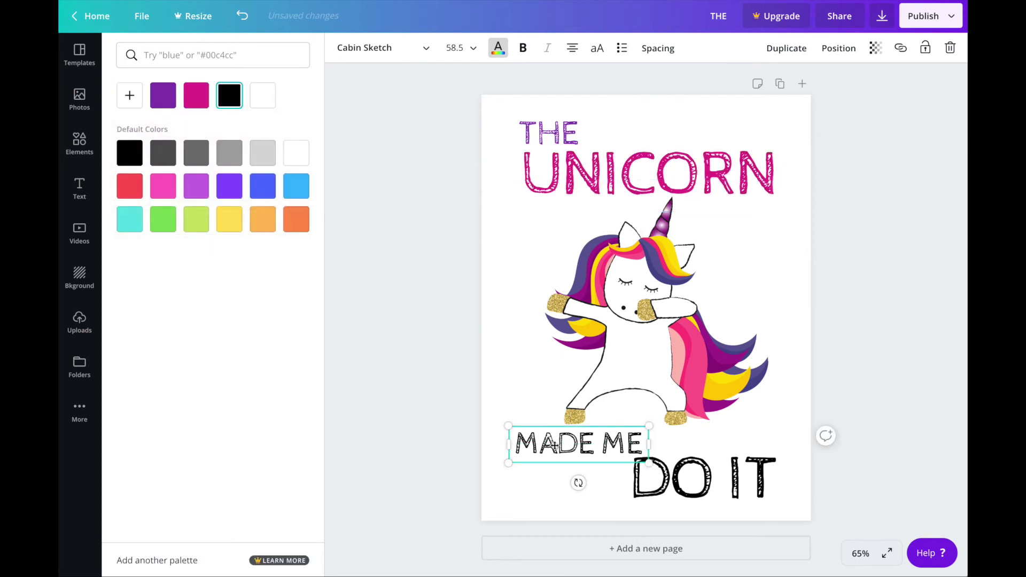
{"action": "left_click", "coordinate": [169, 95]}
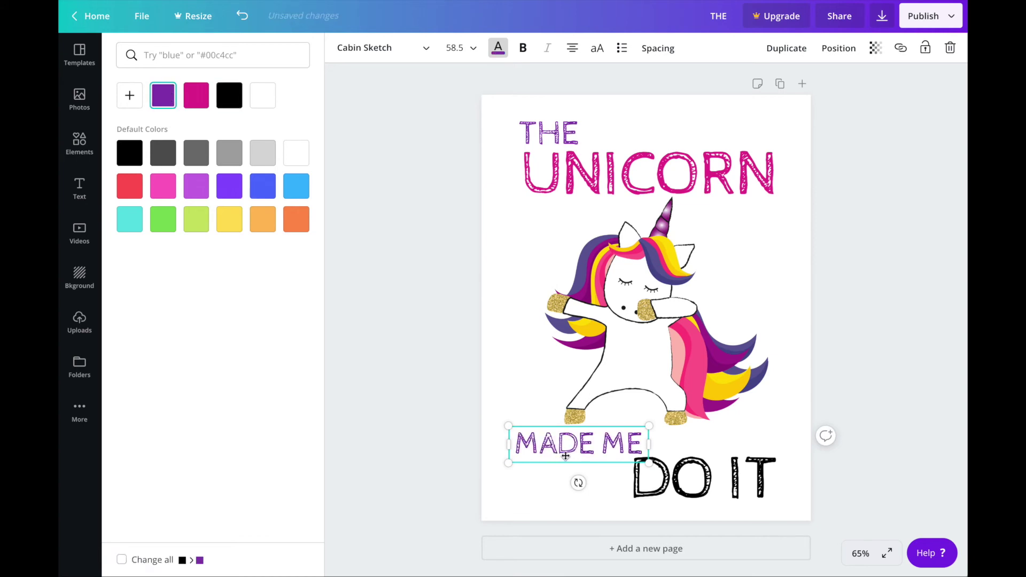
{"action": "left_click", "coordinate": [697, 485]}
{"action": "left_click", "coordinate": [196, 95]}
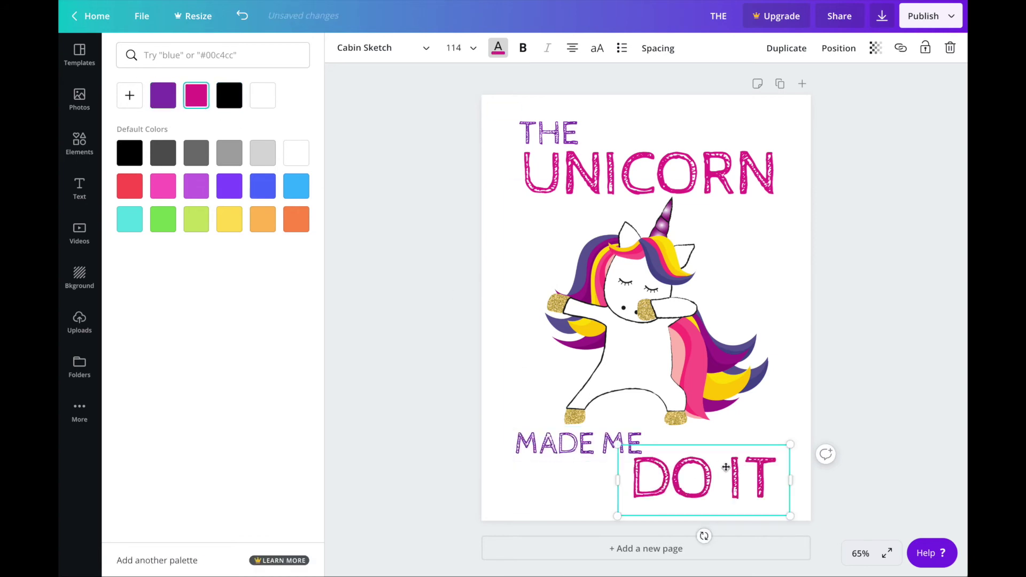
{"action": "left_click", "coordinate": [786, 422]}
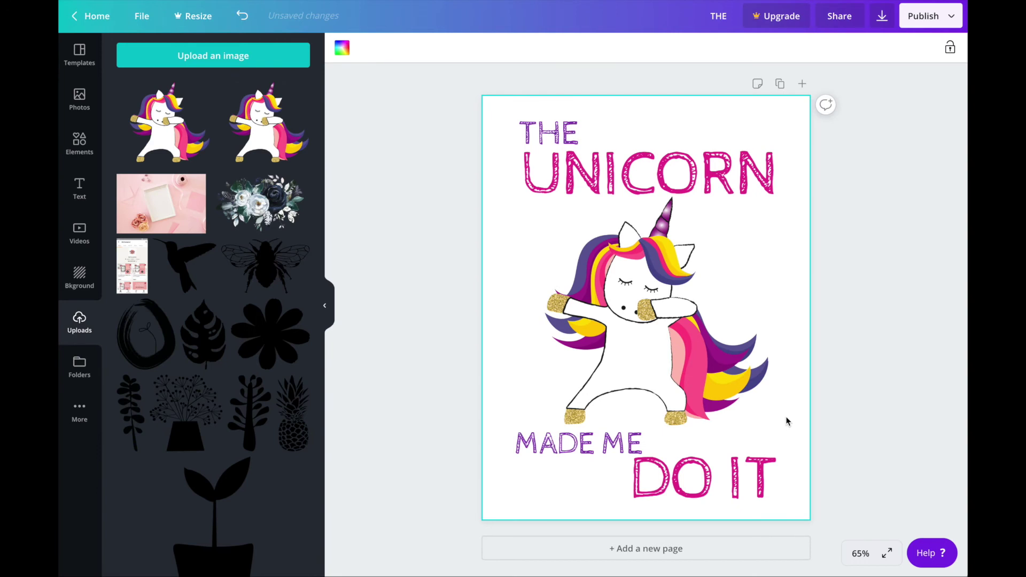
{"action": "left_click_drag", "start_coordinate": [716, 374], "coordinate": [717, 378]}
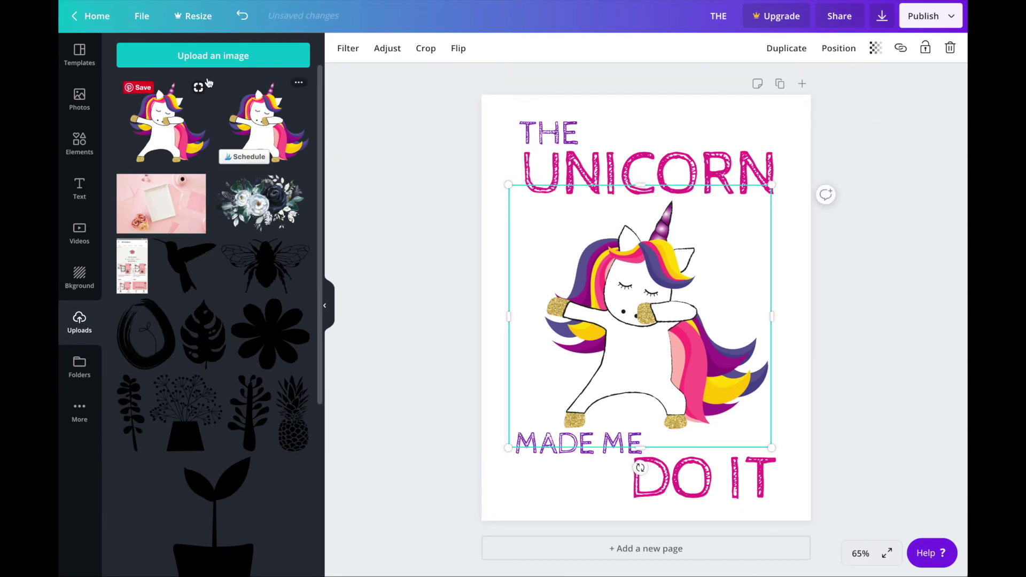
- Save the design, then retype its title as 'THE UNICORN'
{"action": "left_click", "coordinate": [143, 16]}
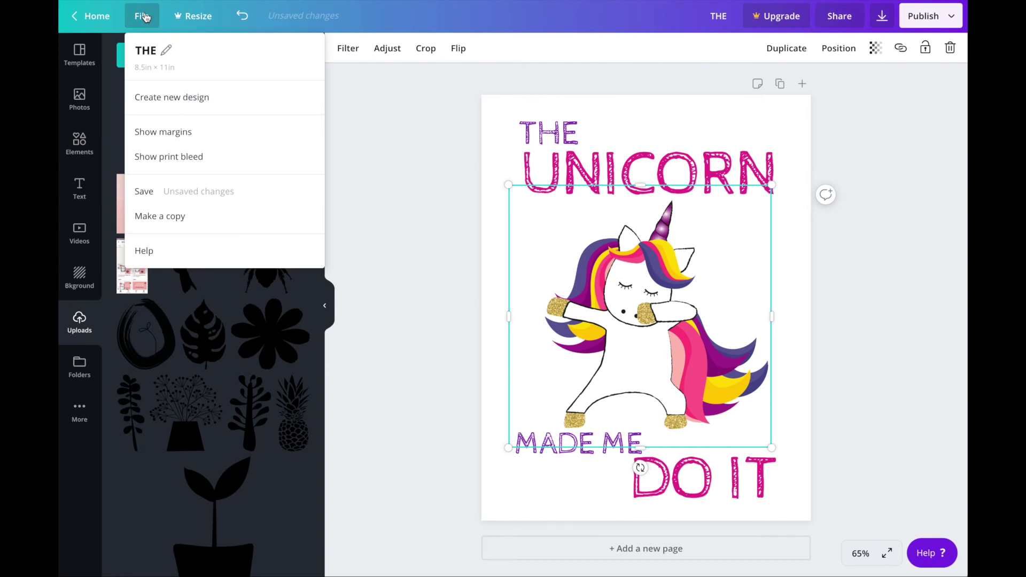
{"action": "left_click", "coordinate": [154, 195]}
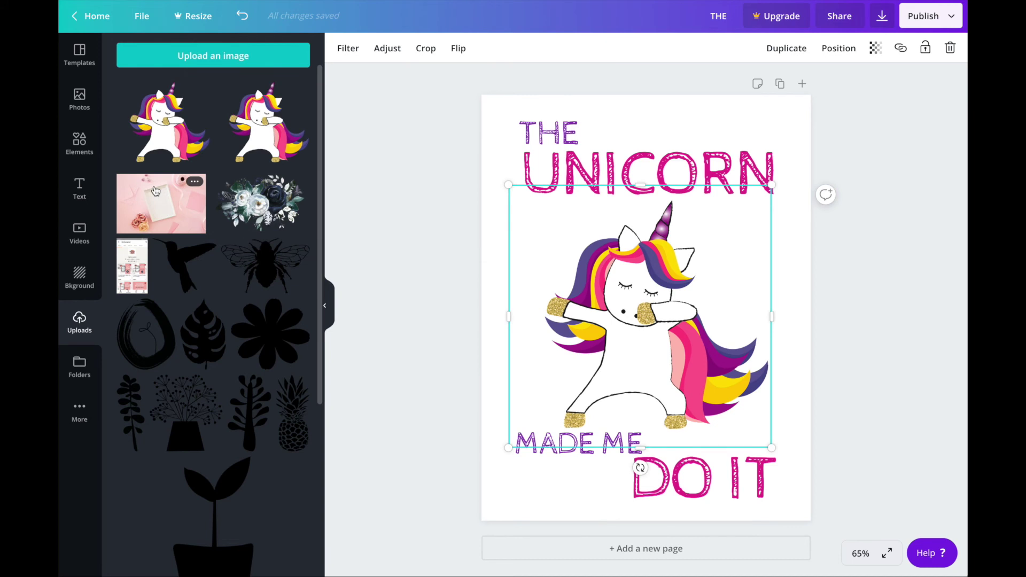
{"action": "left_click", "coordinate": [142, 16]}
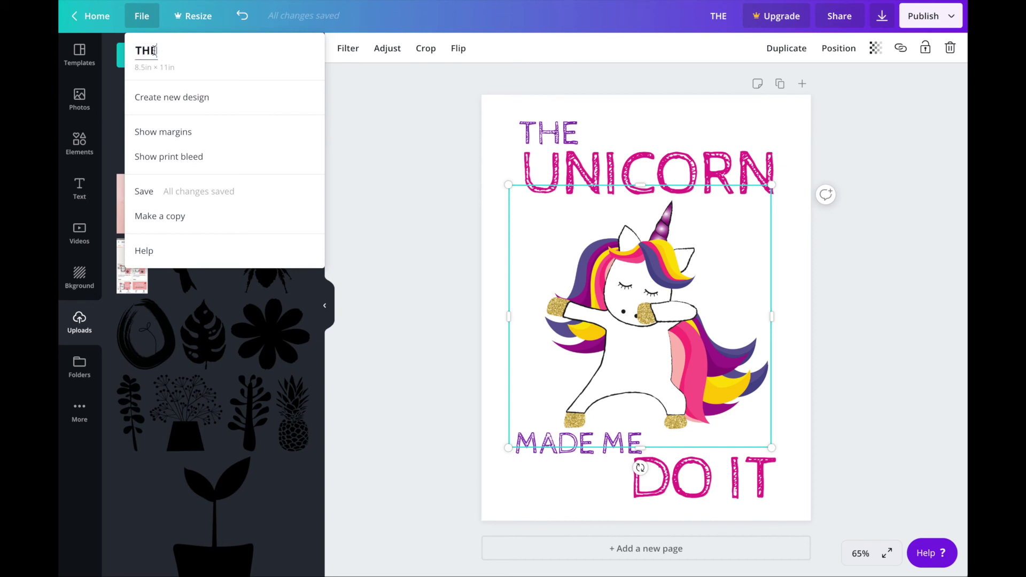
{"action": "left_click", "coordinate": [137, 50]}
{"action": "type", "text": "THE UNICORN"}
{"action": "left_click", "coordinate": [203, 188]}
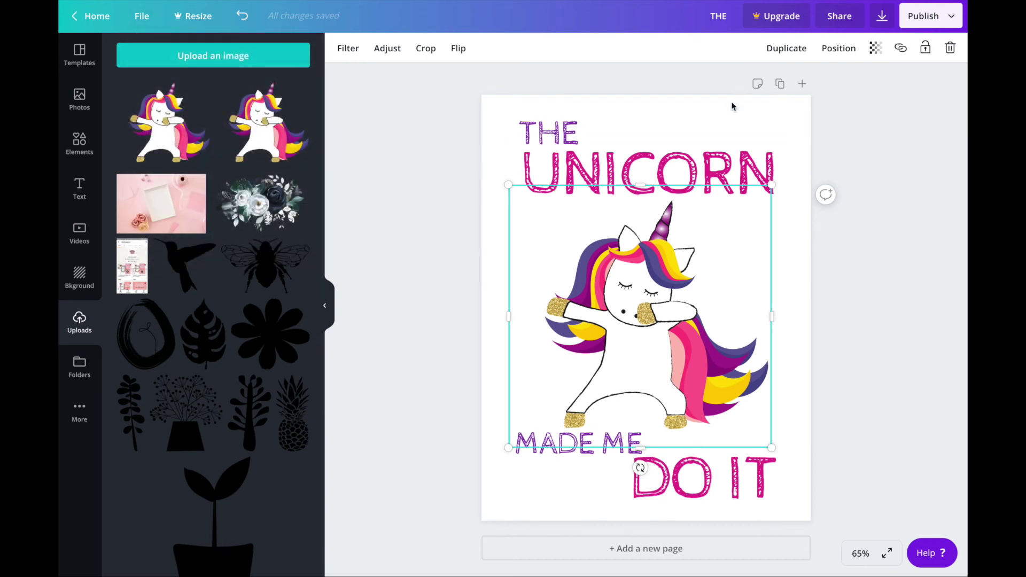
- Download the poster as a PDF Print file and dismiss the Canva Pro offer
{"action": "left_click", "coordinate": [882, 21]}
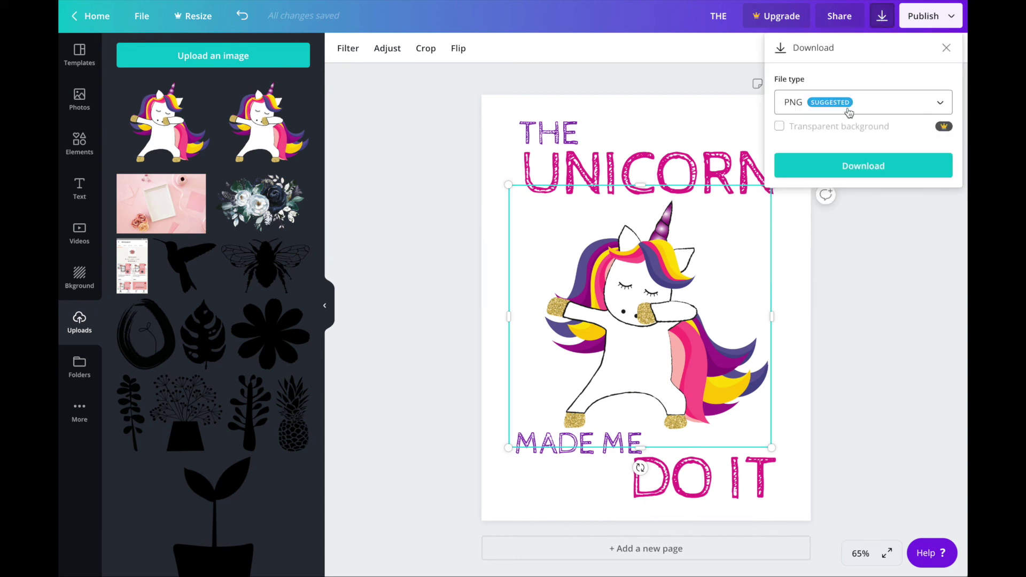
{"action": "left_click", "coordinate": [940, 107]}
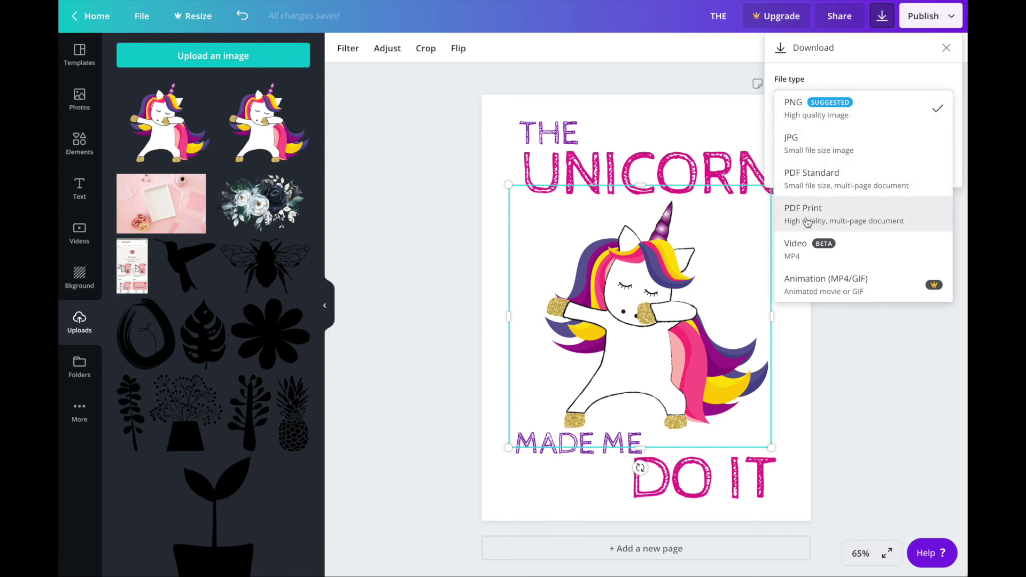
{"action": "left_click", "coordinate": [911, 224]}
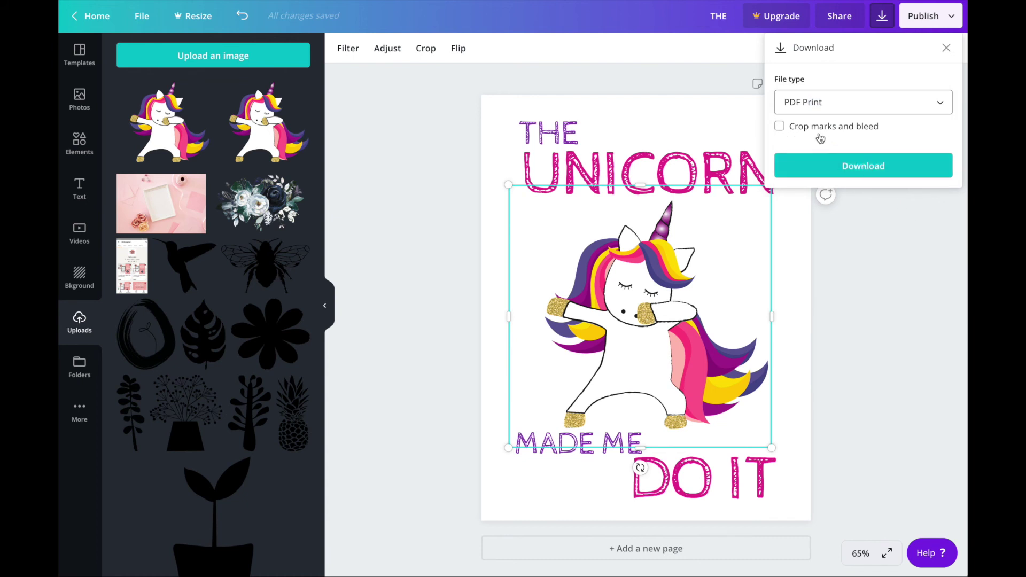
{"action": "left_click", "coordinate": [860, 168]}
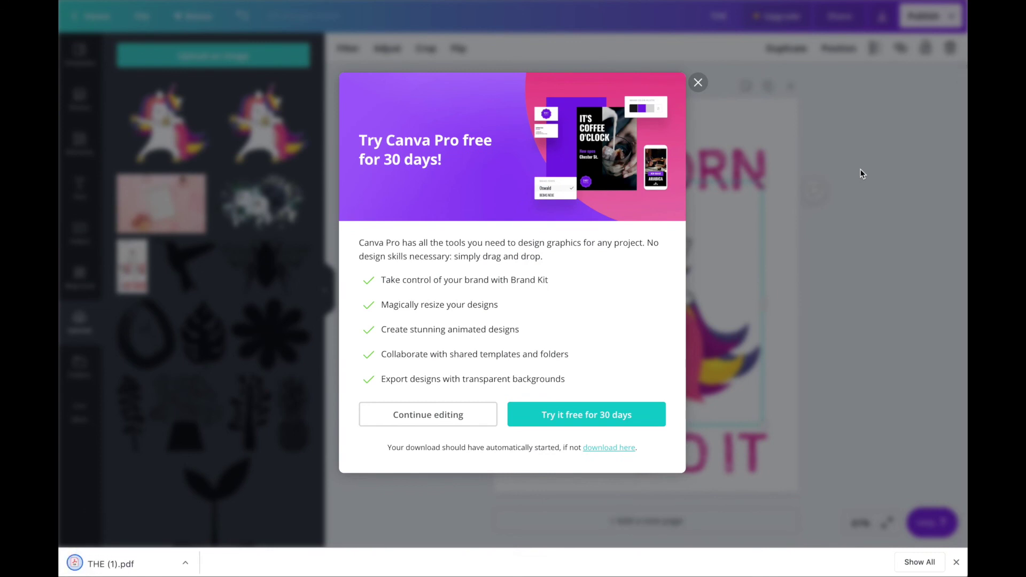
{"action": "left_click", "coordinate": [699, 84]}
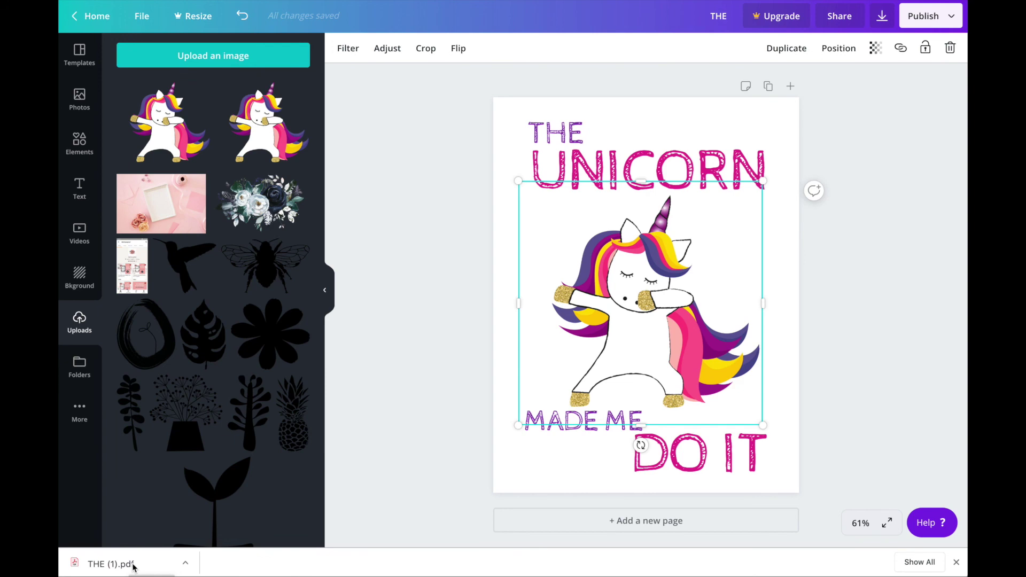
- Open THE (1).pdf in Chrome and zoom out twice to view the whole poster
{"action": "left_click", "coordinate": [133, 565]}
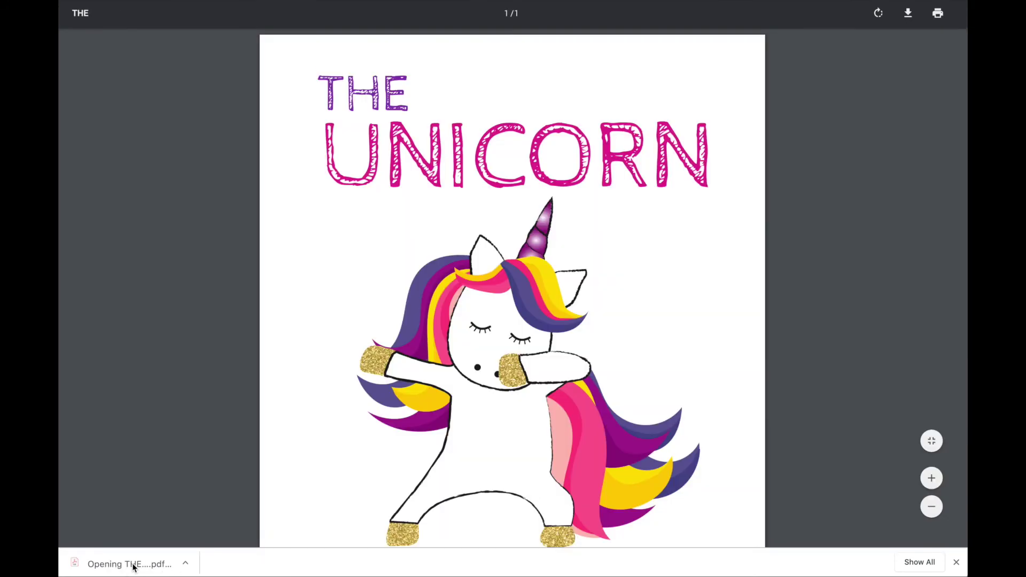
{"action": "scroll", "coordinate": [367, 447], "scroll_direction": "down", "scroll_amount": 3}
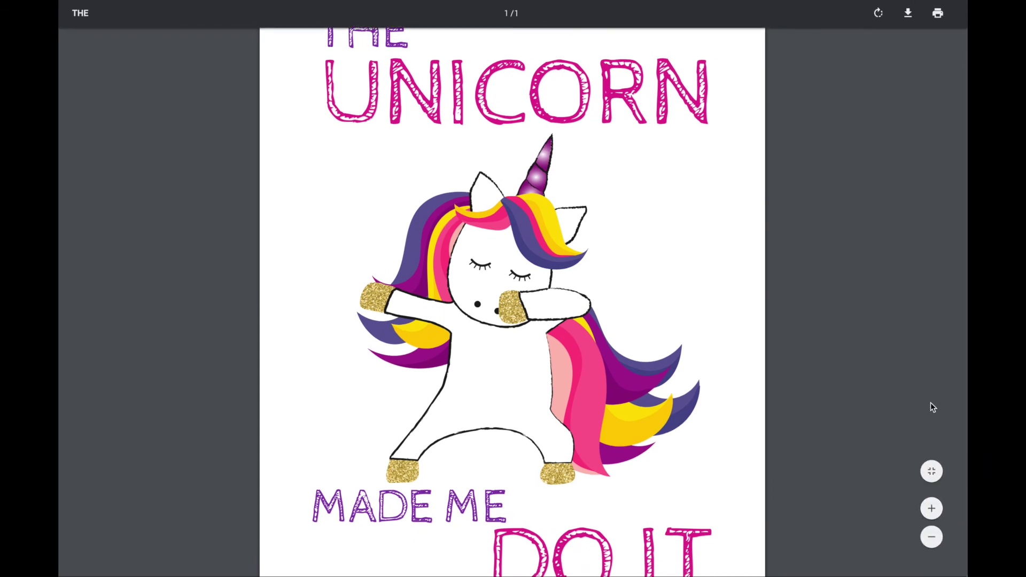
{"action": "left_click", "coordinate": [931, 535]}
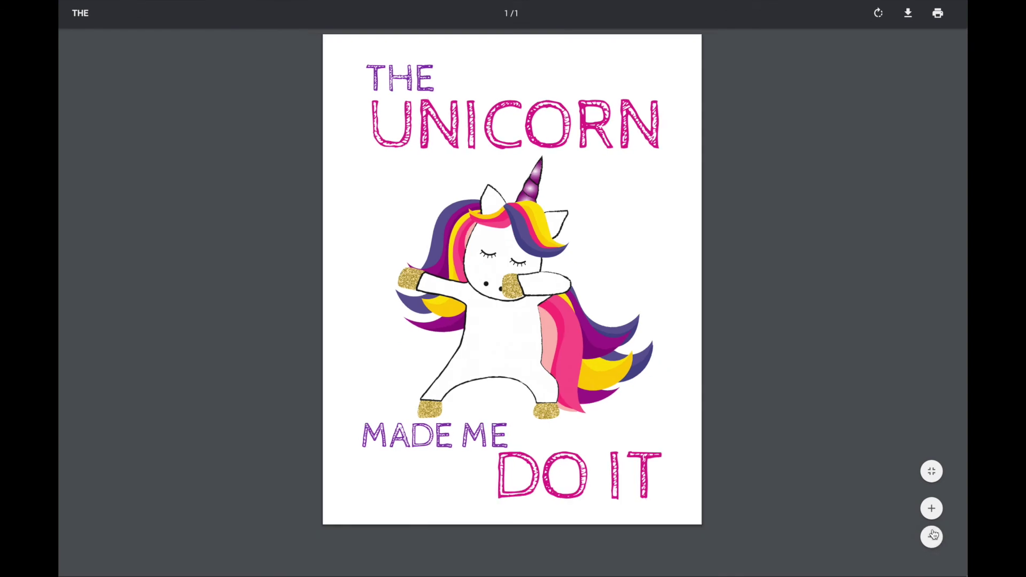
{"action": "left_click", "coordinate": [932, 536]}
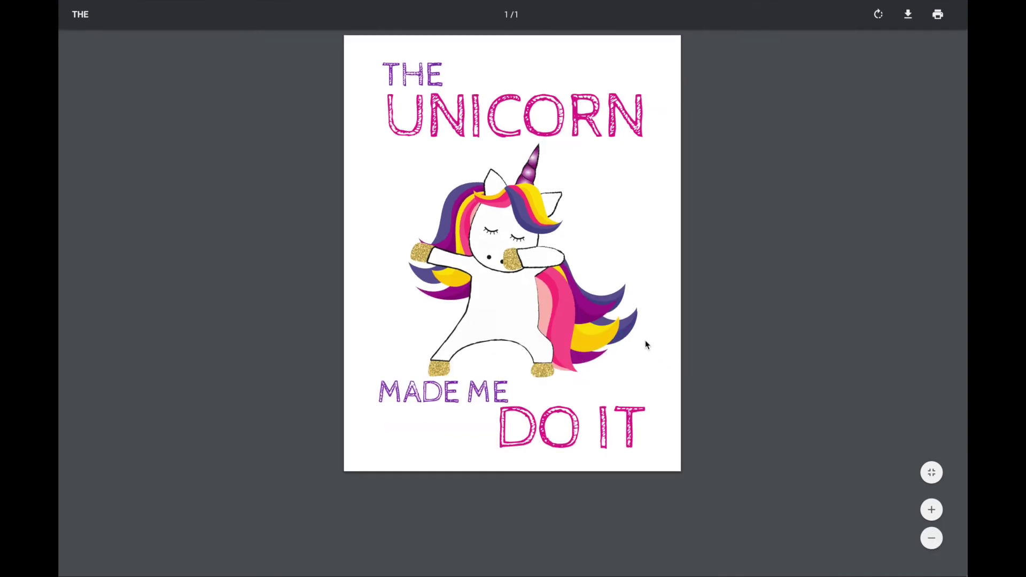